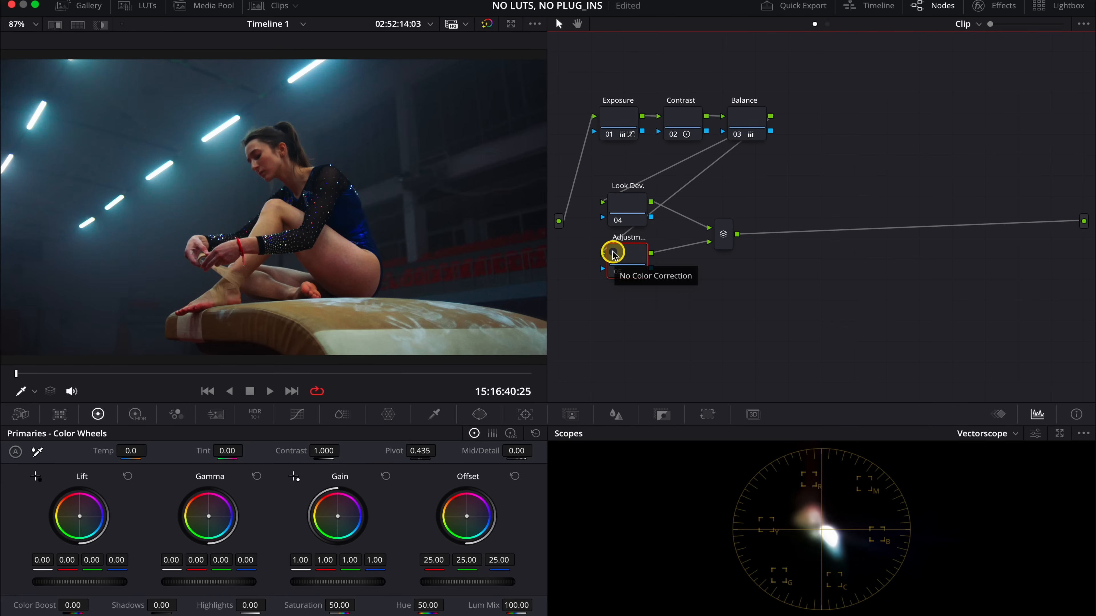
On the Look Dev. node, push the Lift colour balance toward teal, to about red -0.01, green 0.01 and blue 0.01.
click(628, 211)
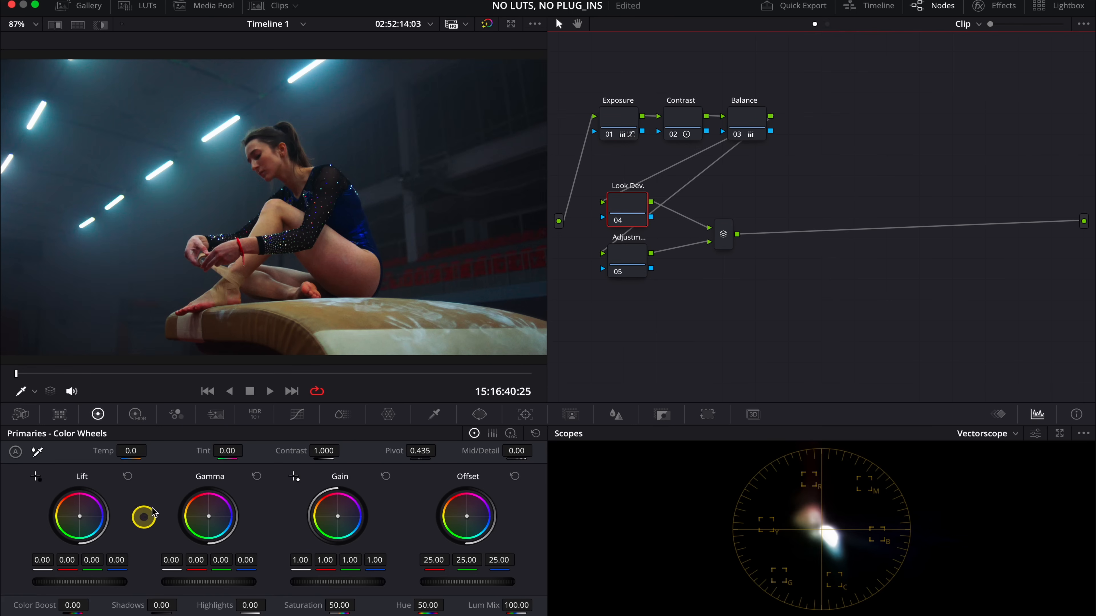
drag(80, 517, 80, 520)
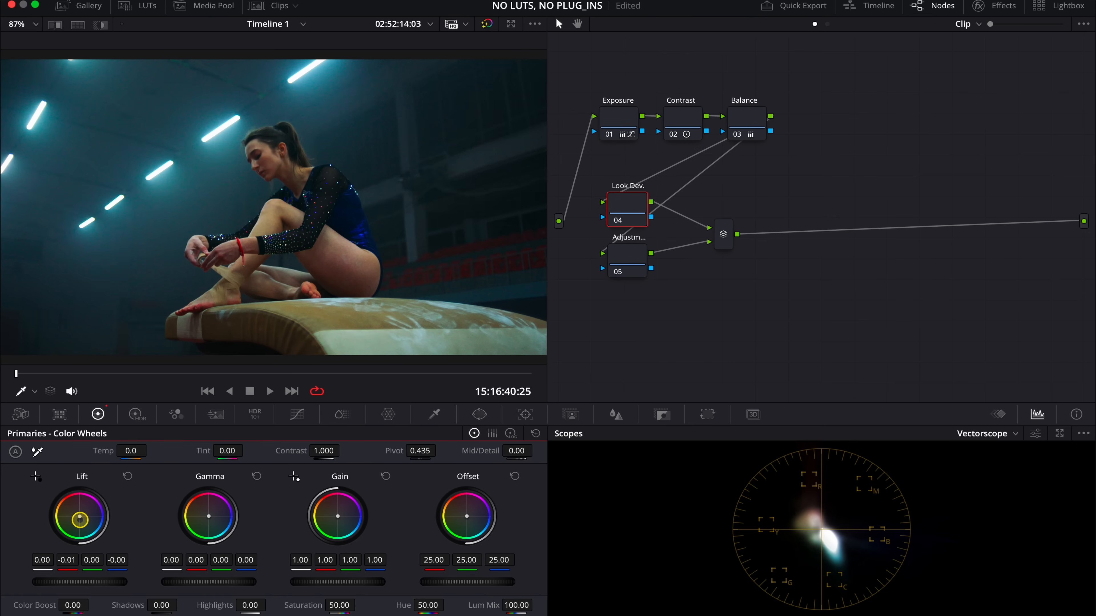
drag(80, 521, 81, 524)
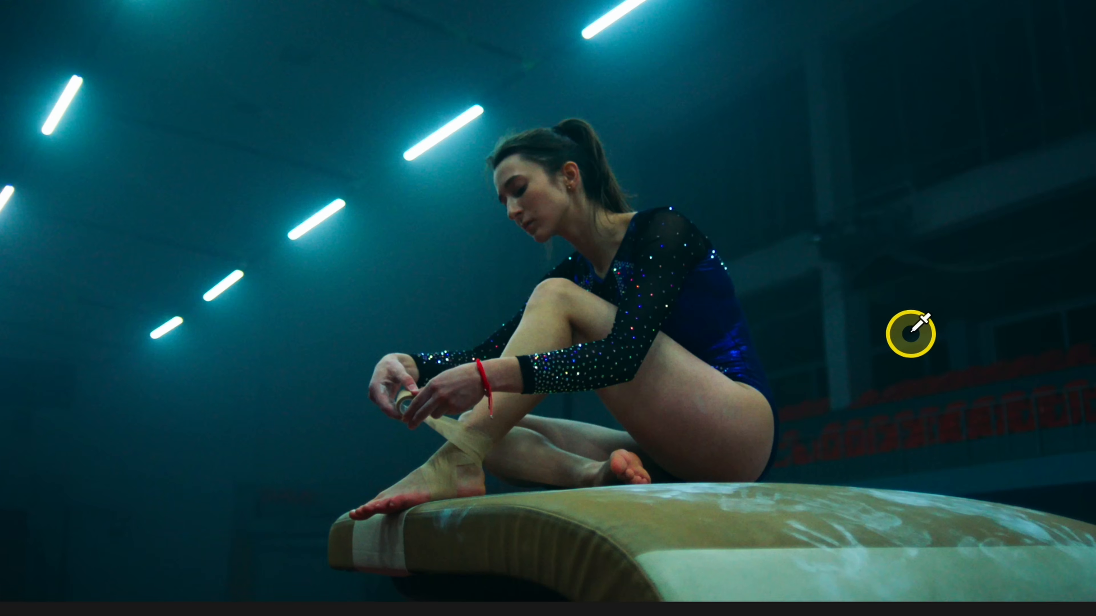
scroll(911, 332, up, 5)
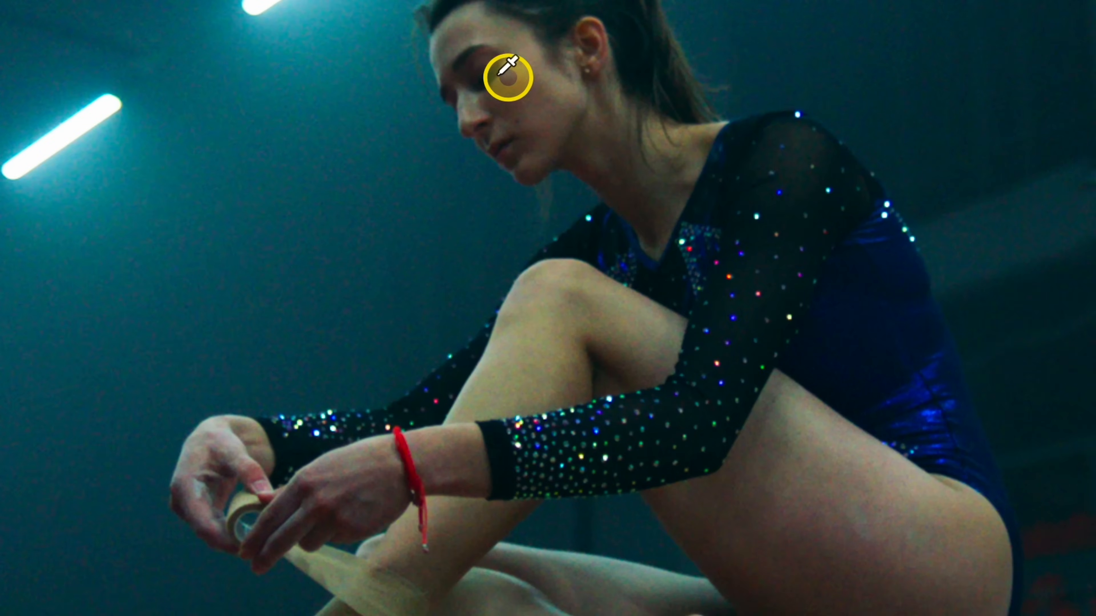
scroll(868, 389, up, 4)
scroll(869, 390, down, 3)
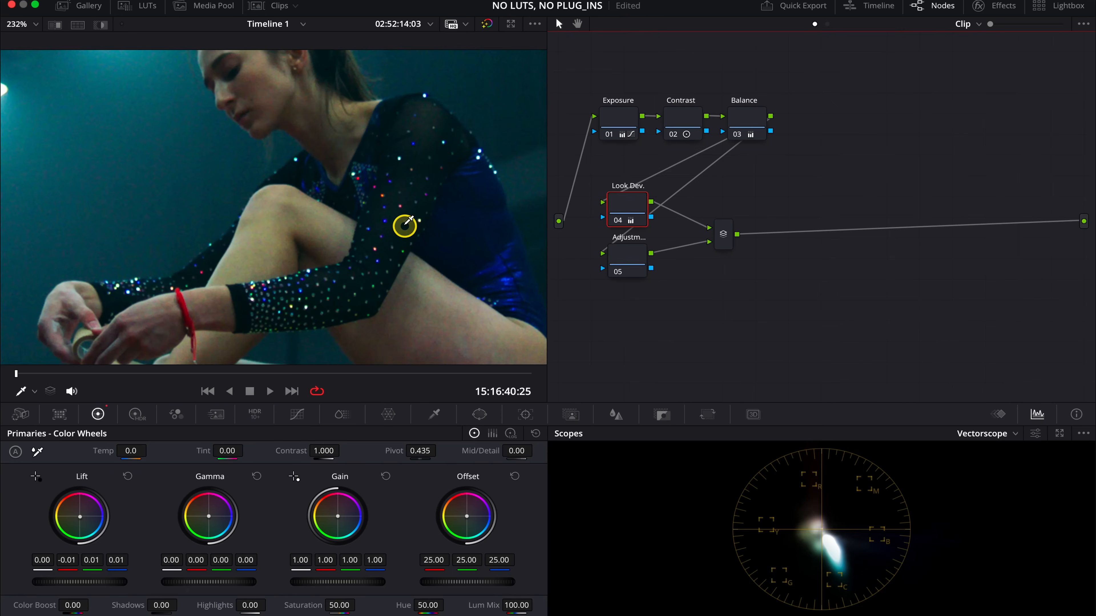
On the Adjustment node, shift the log Shadow colour balance toward red, to about red 0.08, green -0.02 and blue -0.02.
click(631, 259)
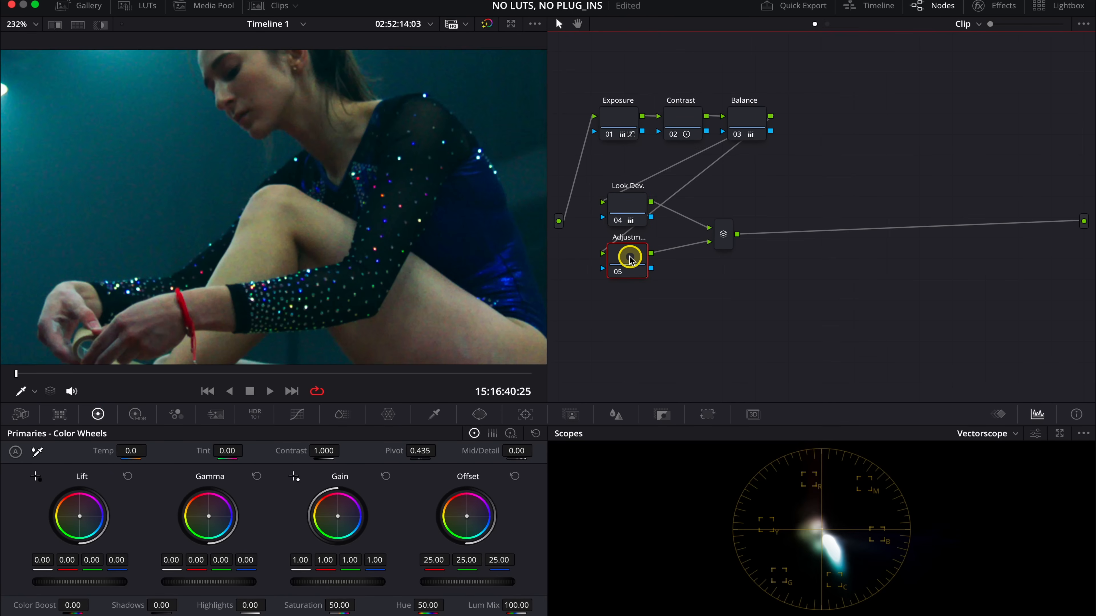
click(517, 434)
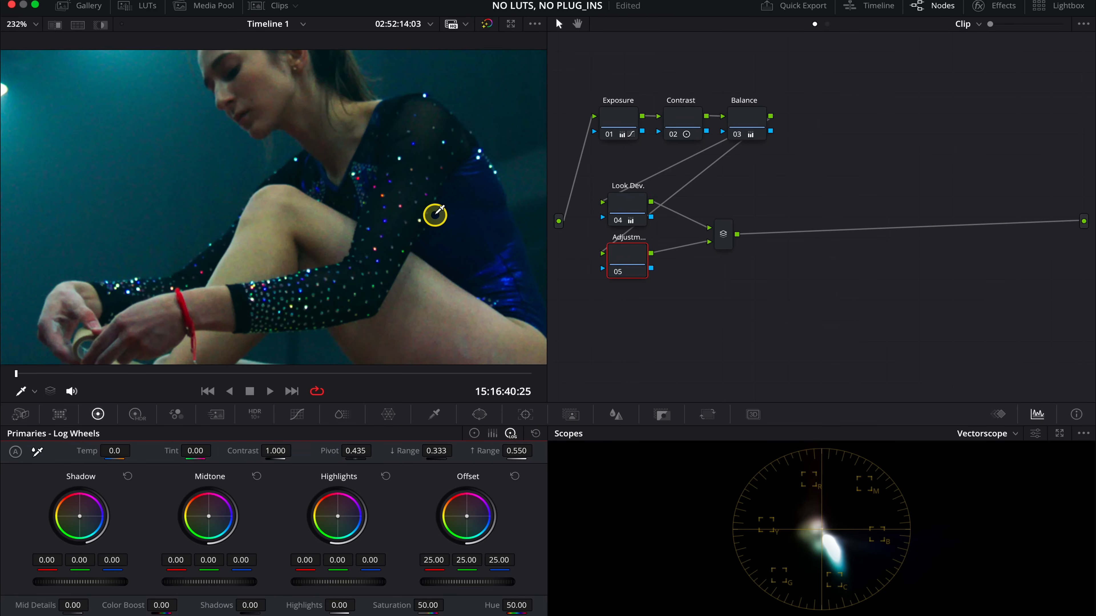
scroll(435, 214, up, 3)
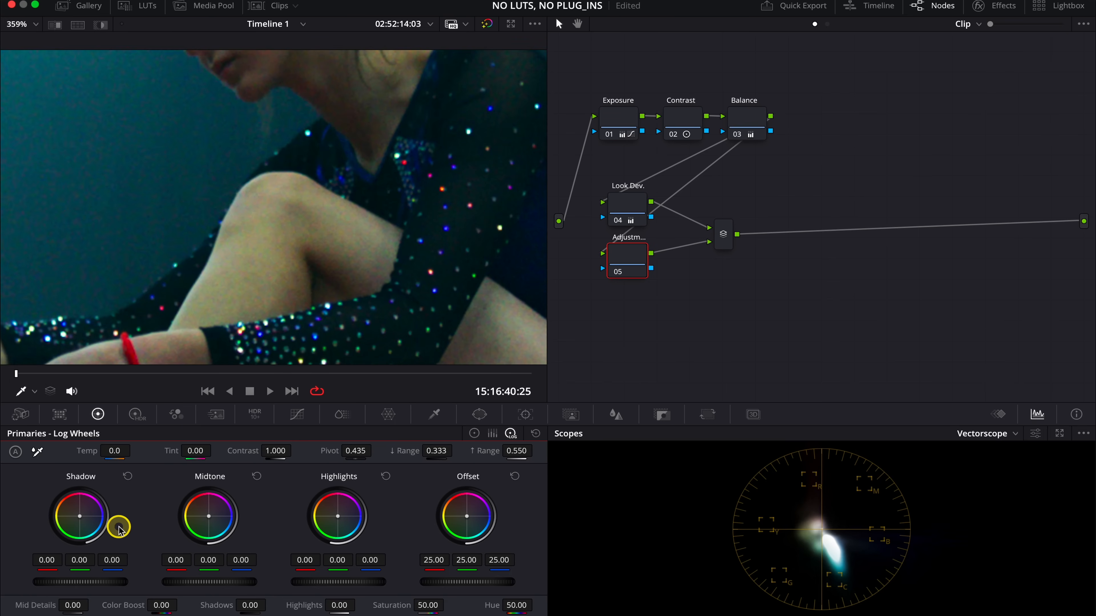
drag(83, 521, 78, 499)
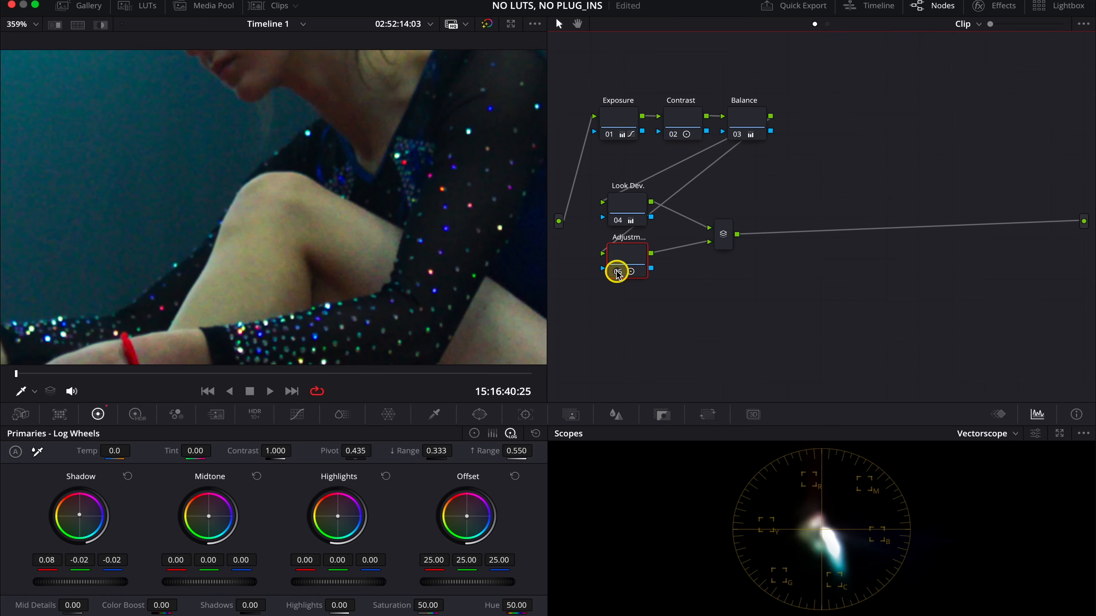
scroll(452, 264, down, 10)
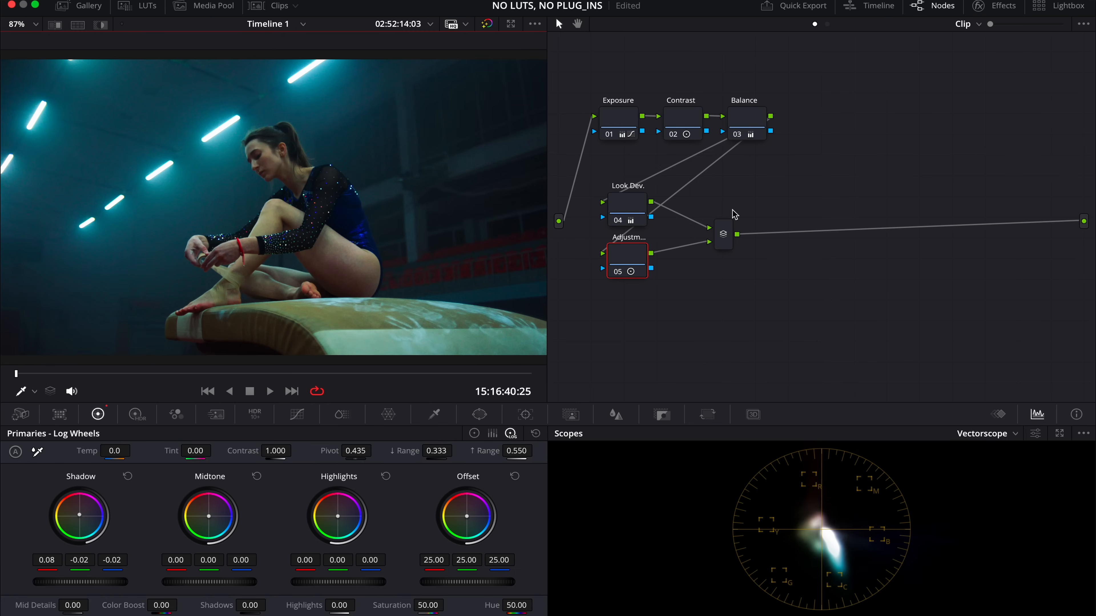
Add a serial node after the layer mixer and label it FLC.
click(732, 211)
click(724, 234)
key(alt+s)
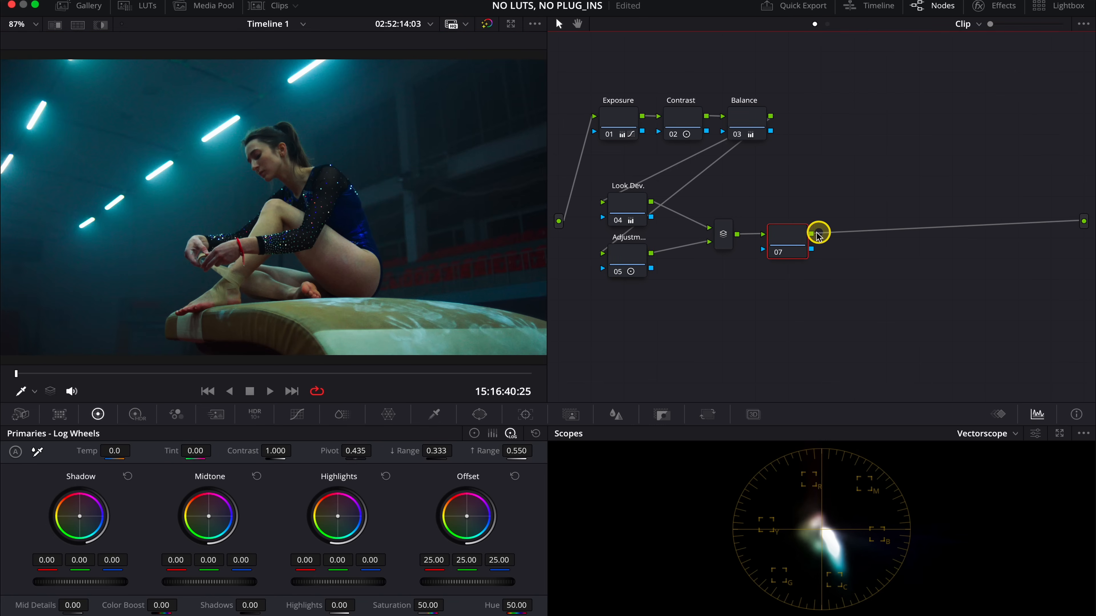
right_click(801, 237)
click(821, 262)
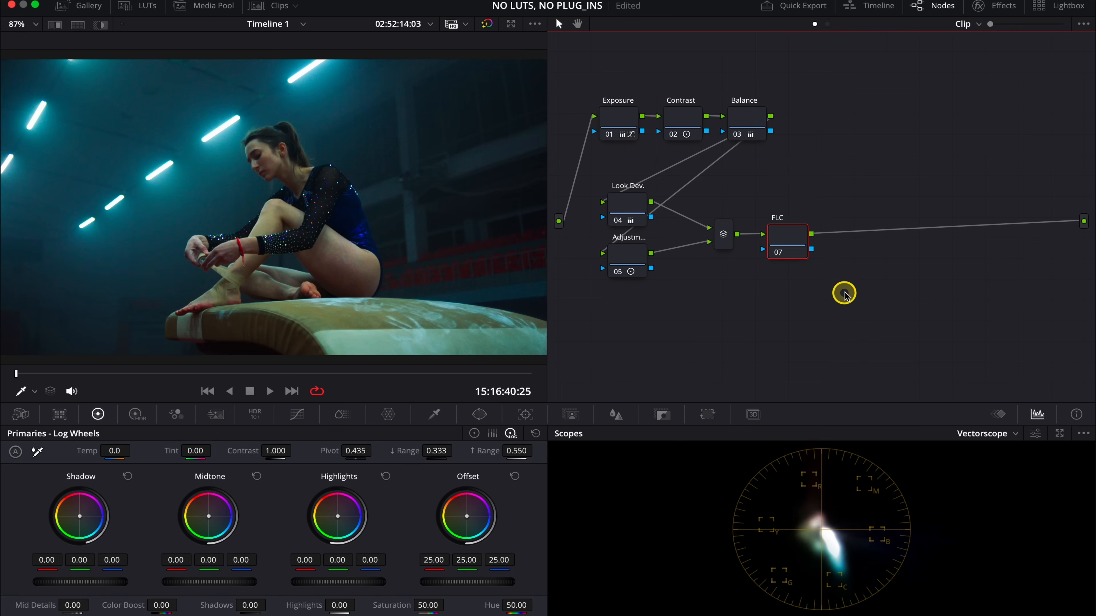
Search the effects library for "film", apply Film Look Creator to the FLC node, and compare the graded and ungraded image full screen.
click(979, 6)
click(943, 45)
text(f)
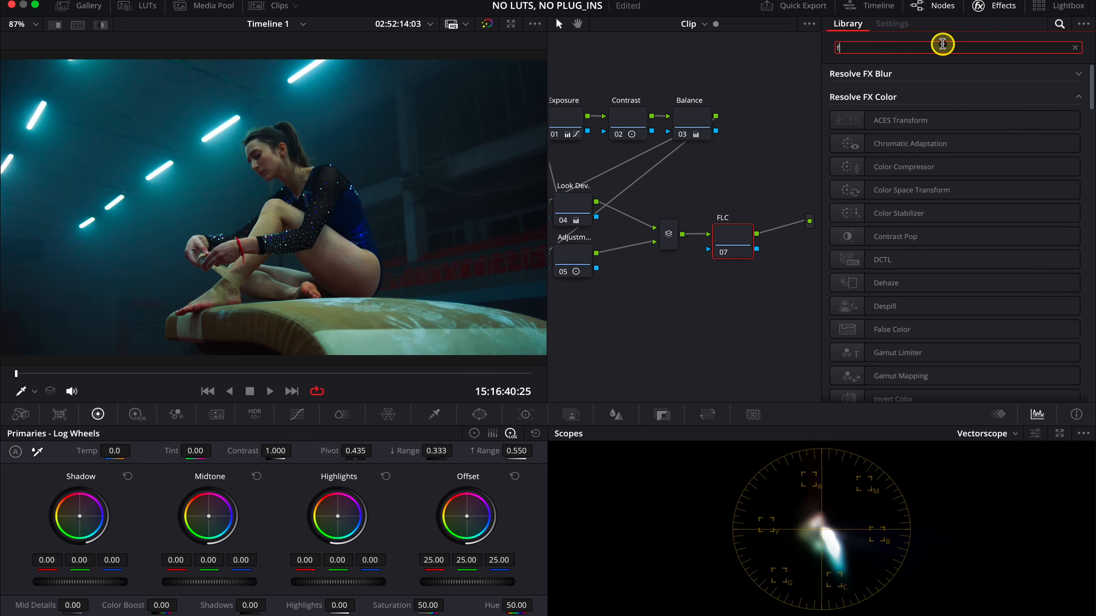
text(ilm)
drag(884, 173, 732, 244)
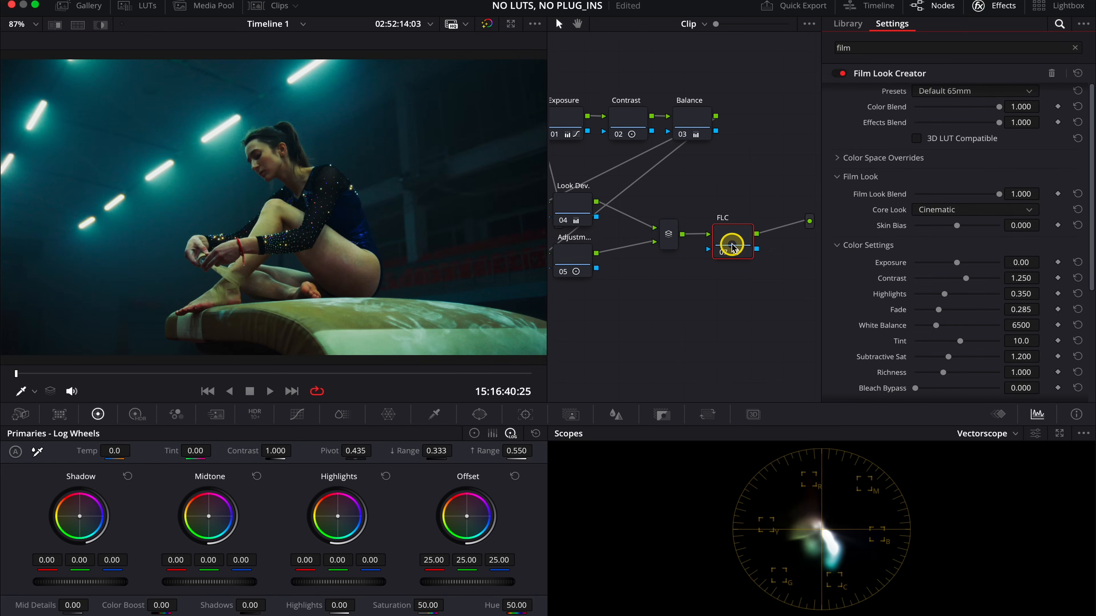
key(super+f)
key(shift+d)
key(shift+d)
key(shift+d)
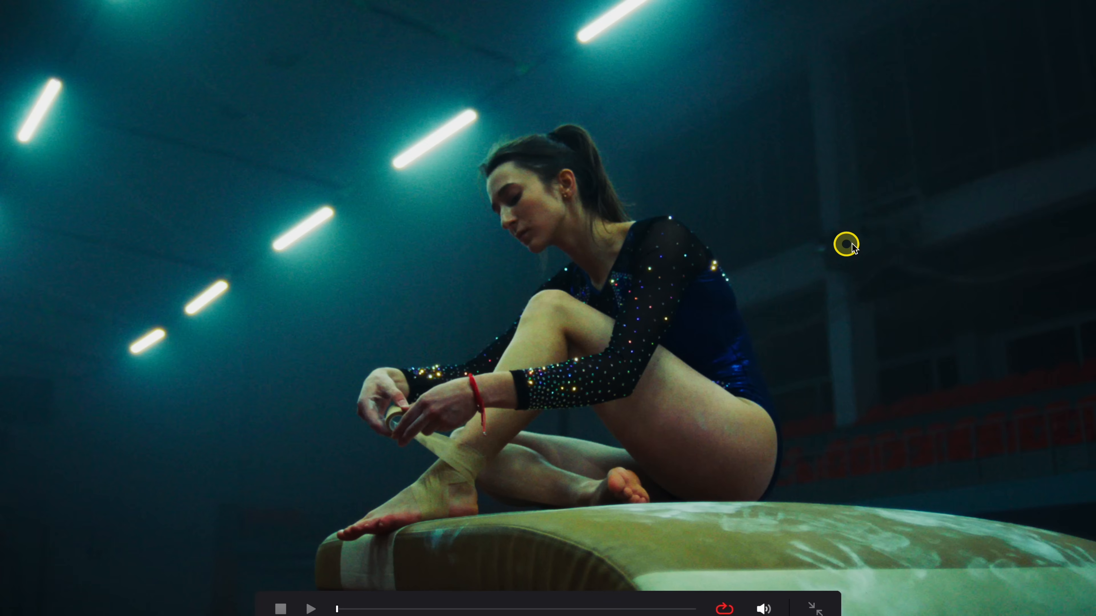
key(Escape)
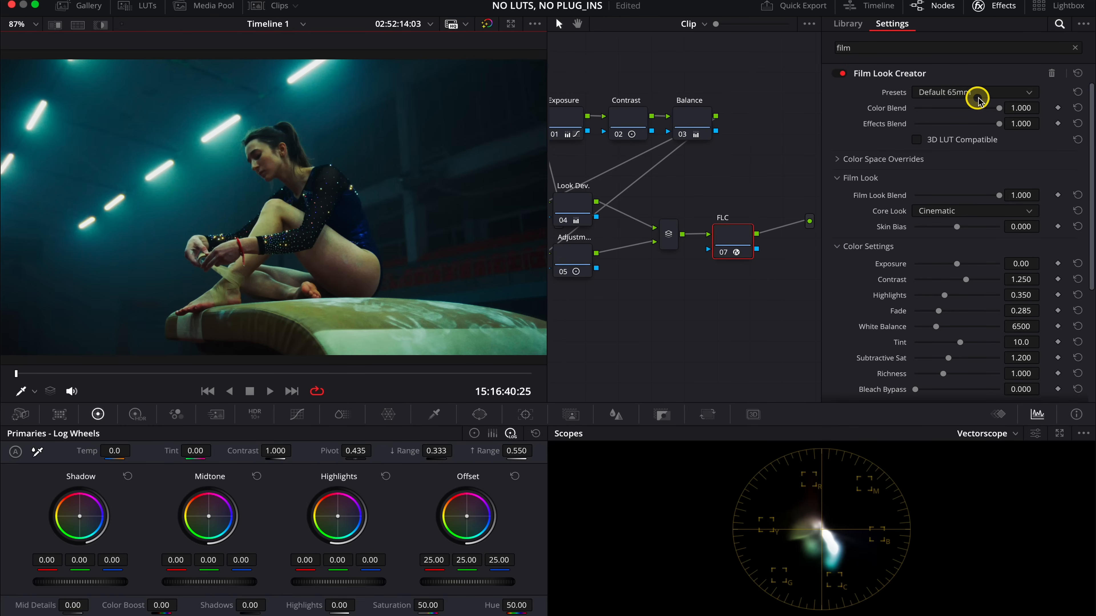
Load the Clean Slate preset in Film Look Creator and raise Film Look Blend to 1.000.
click(984, 92)
click(953, 192)
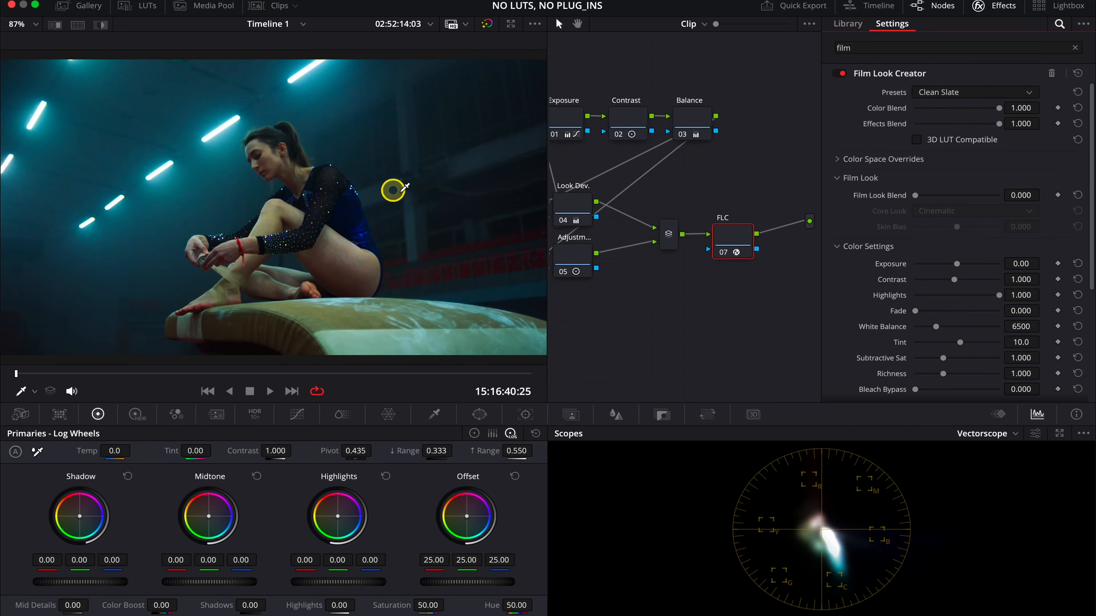
click(722, 252)
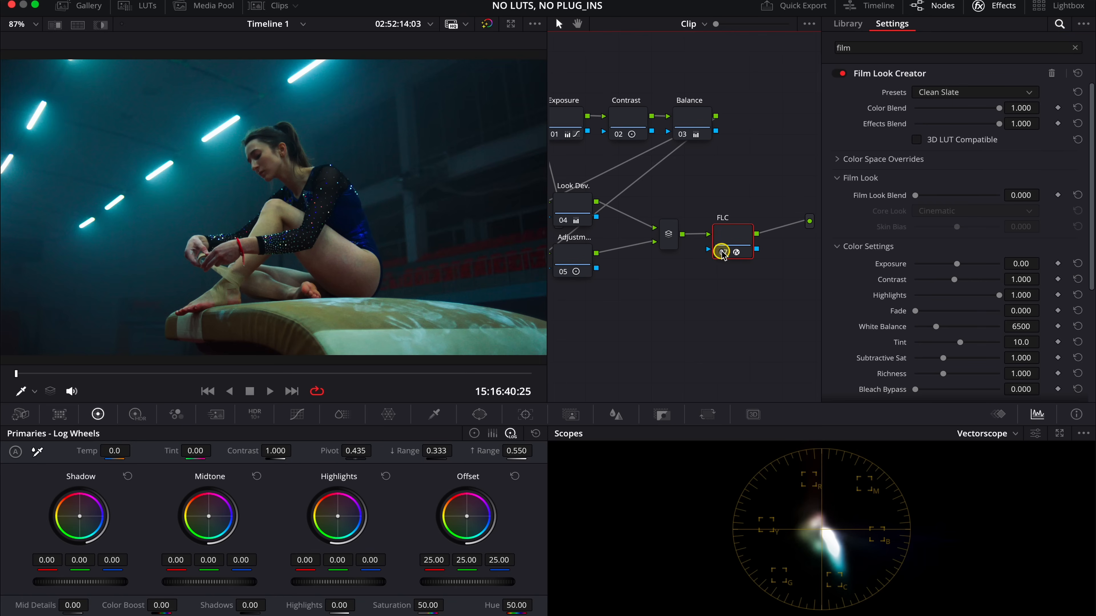
click(722, 252)
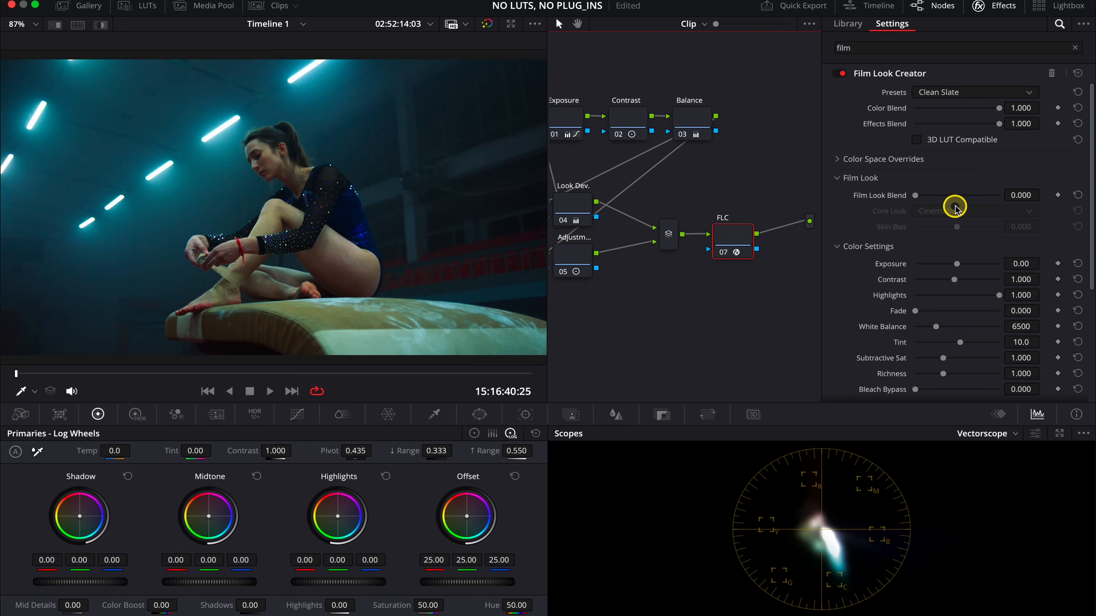
drag(915, 195, 1040, 195)
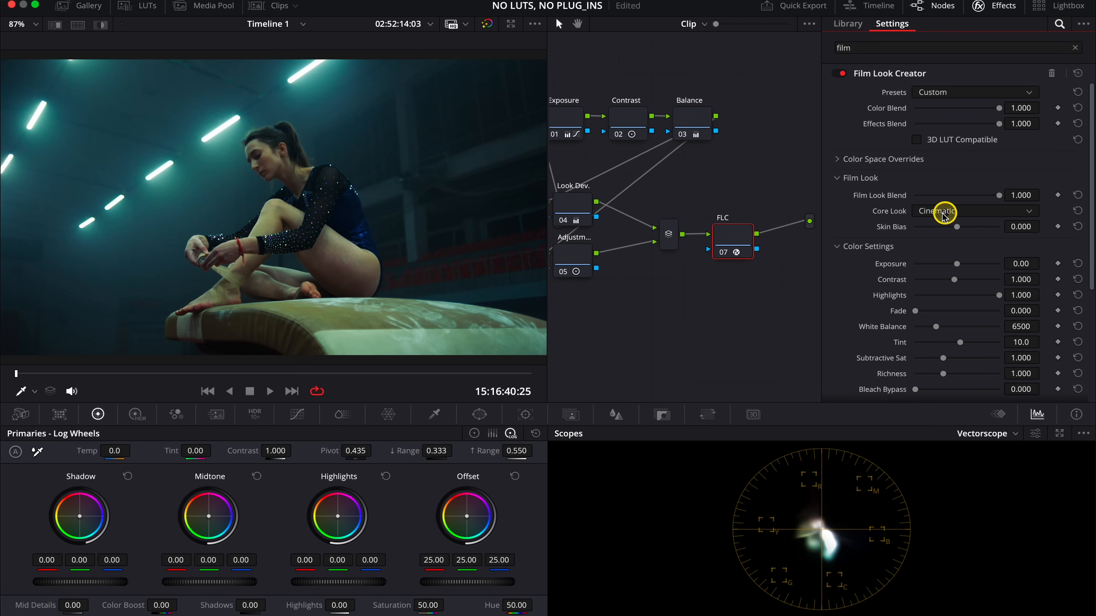
click(725, 252)
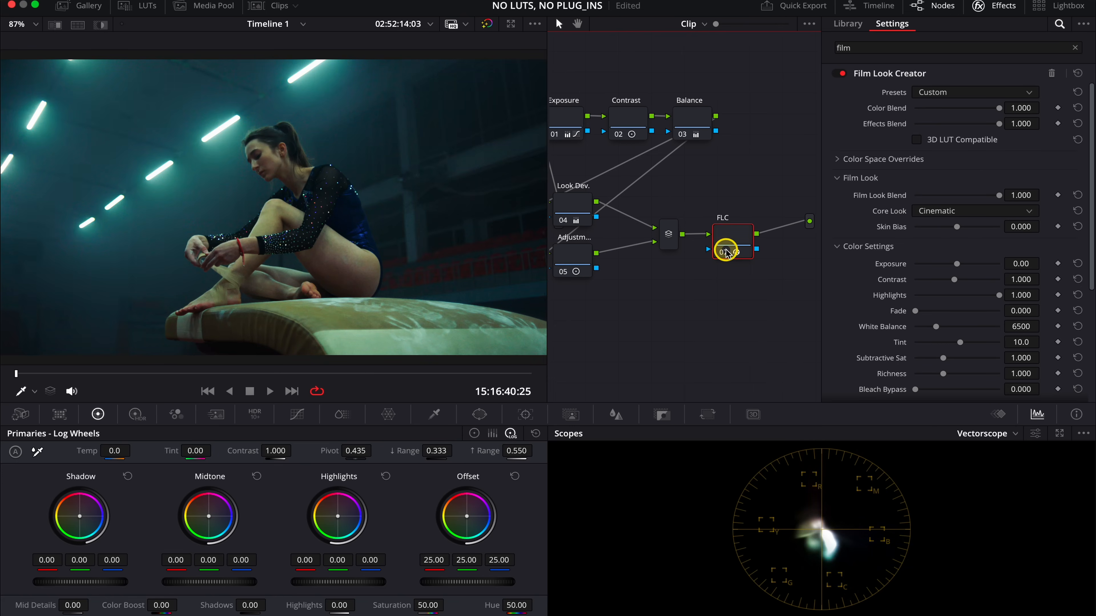
Change the Core Look to Rochester and compare the image with and without the effect full screen.
click(978, 211)
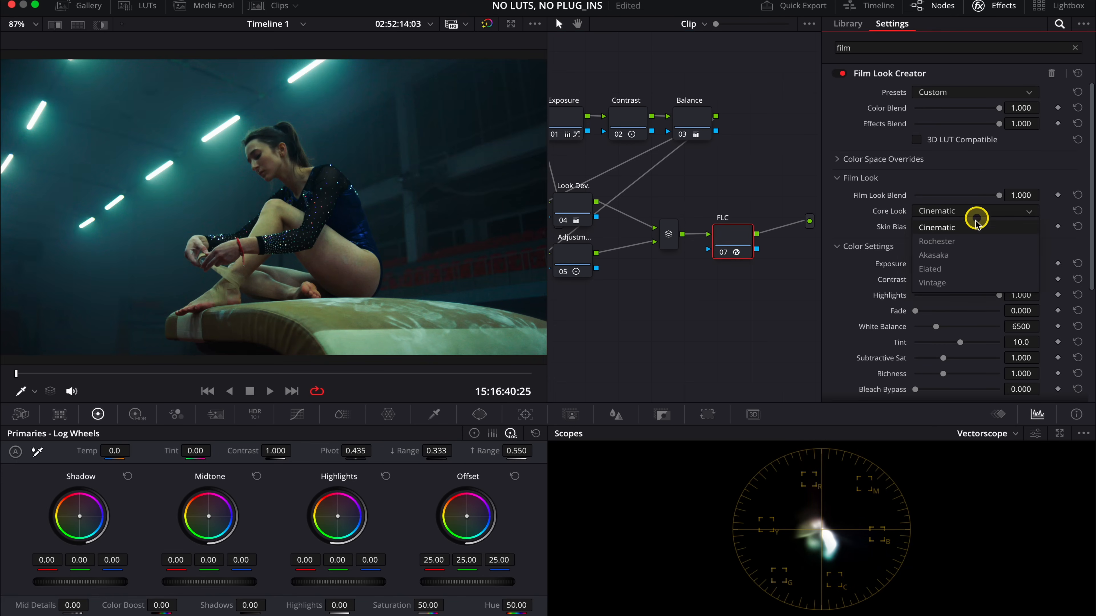
click(965, 241)
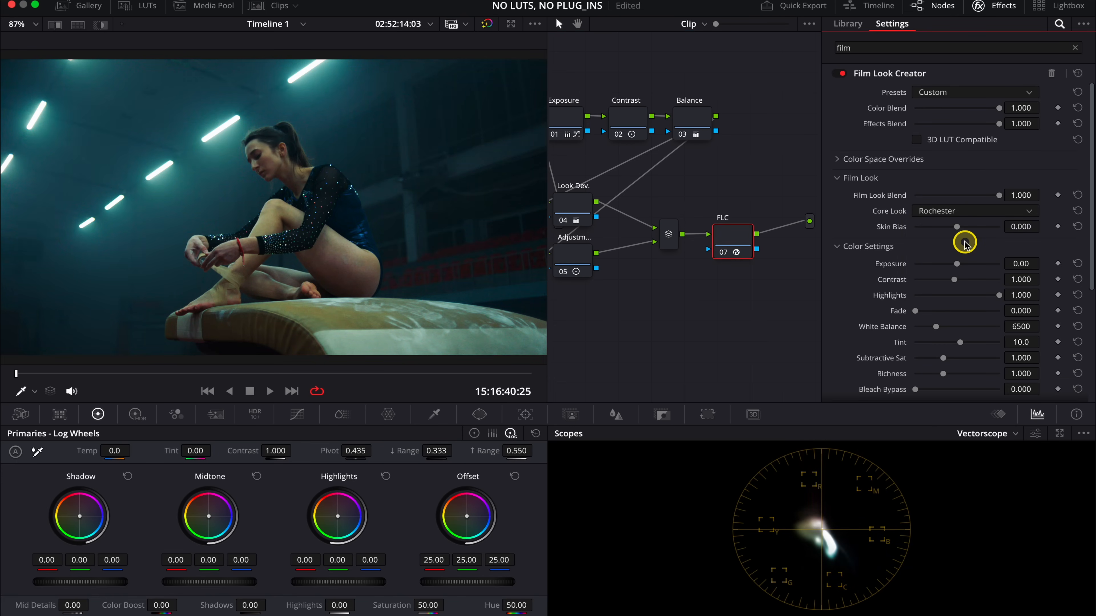
key(super+f)
key(super+d)
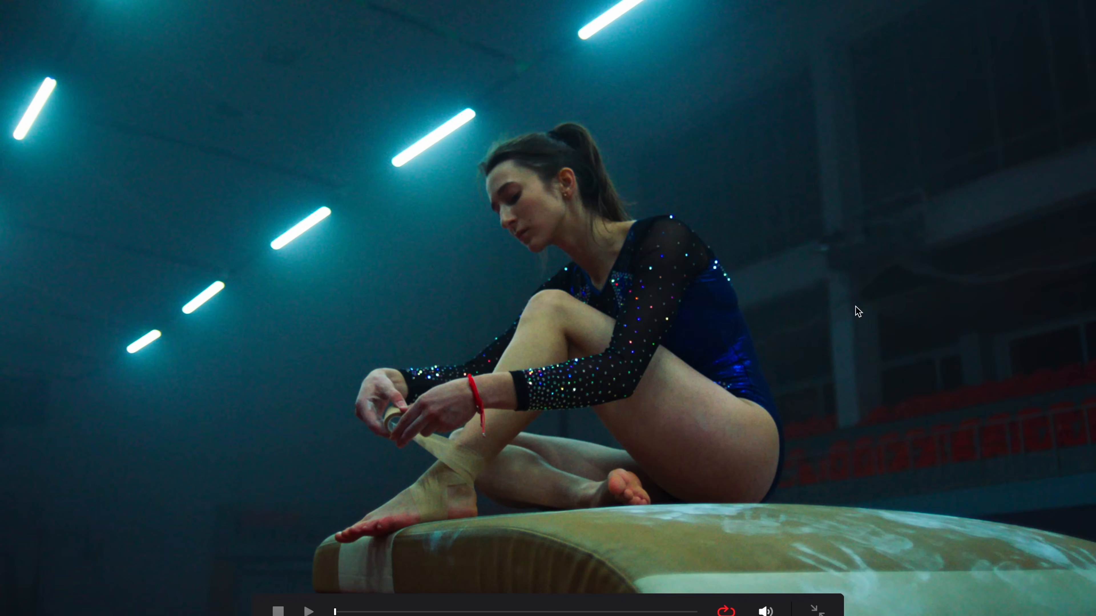
key(super+d)
key(super+d)
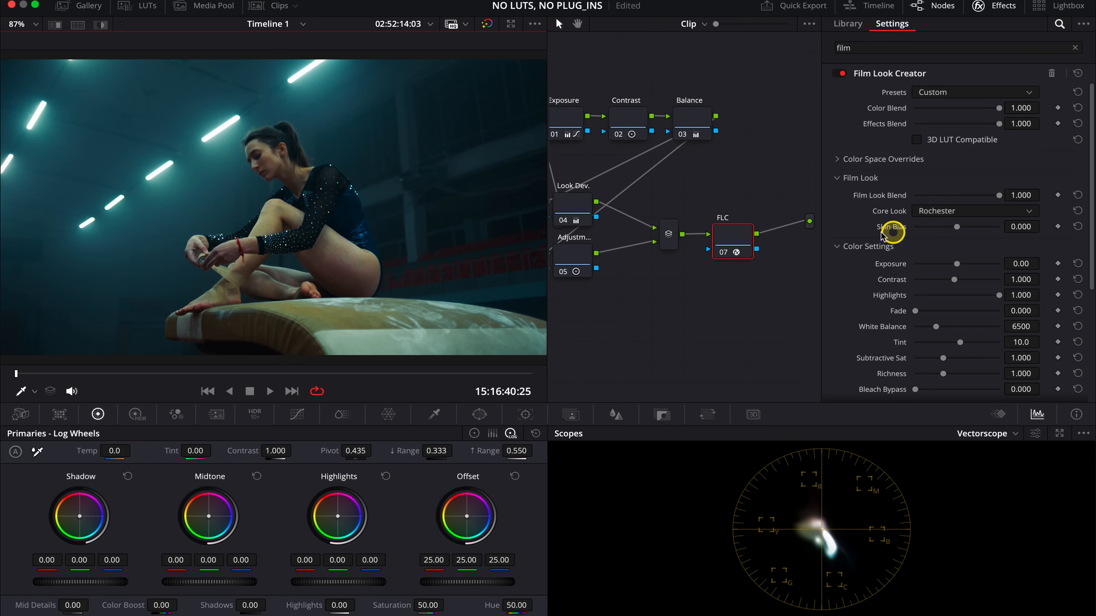
Lower the Film Look's Skin Bias to about -0.271 and check the skin tones full screen.
drag(955, 226, 904, 232)
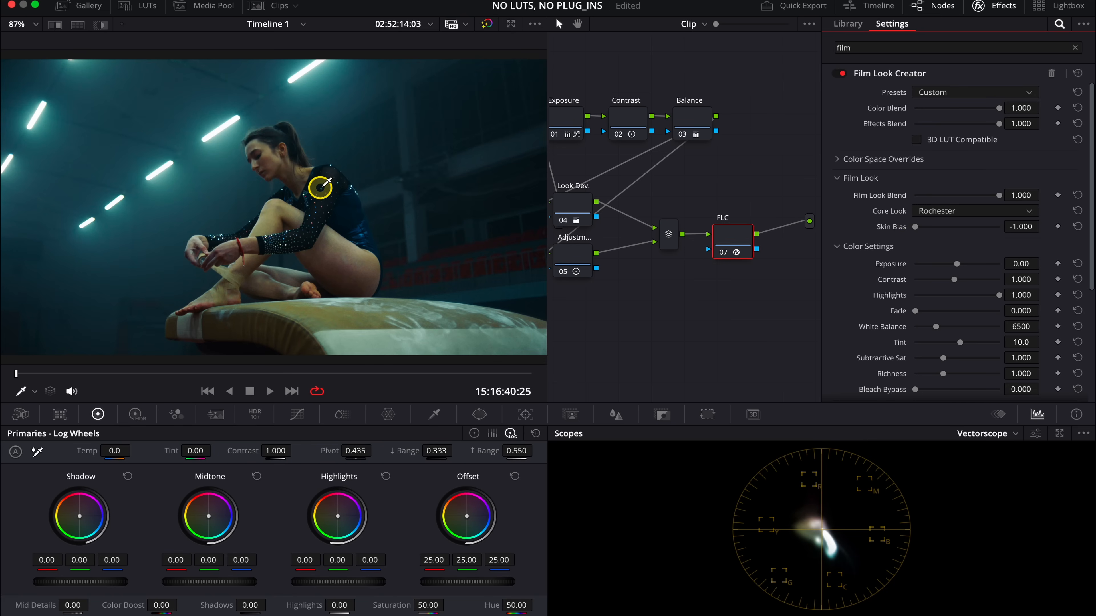
drag(832, 233, 946, 232)
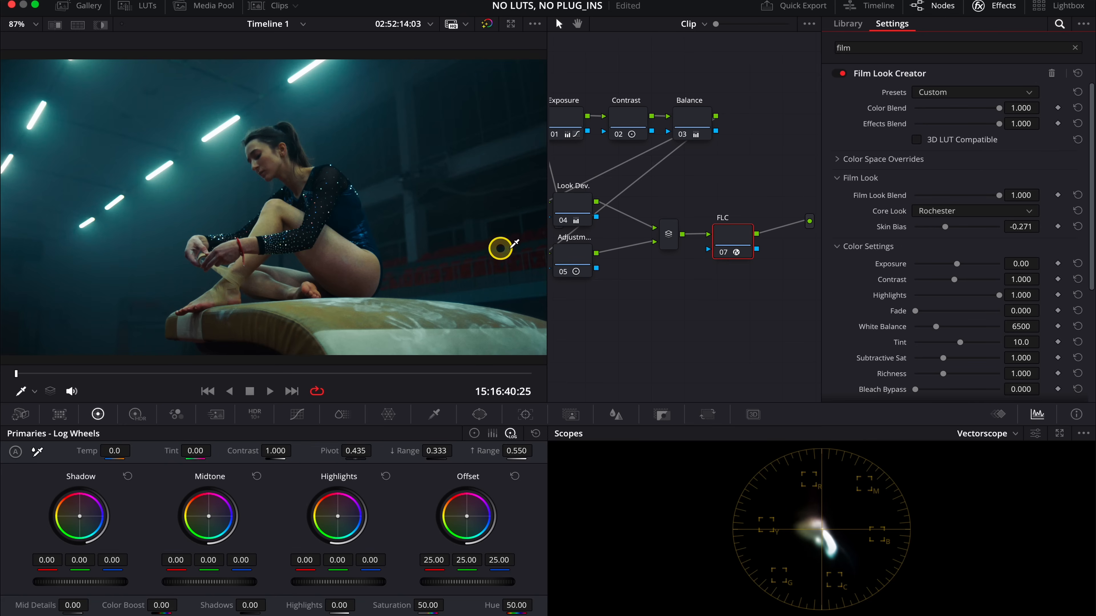
key(super+f)
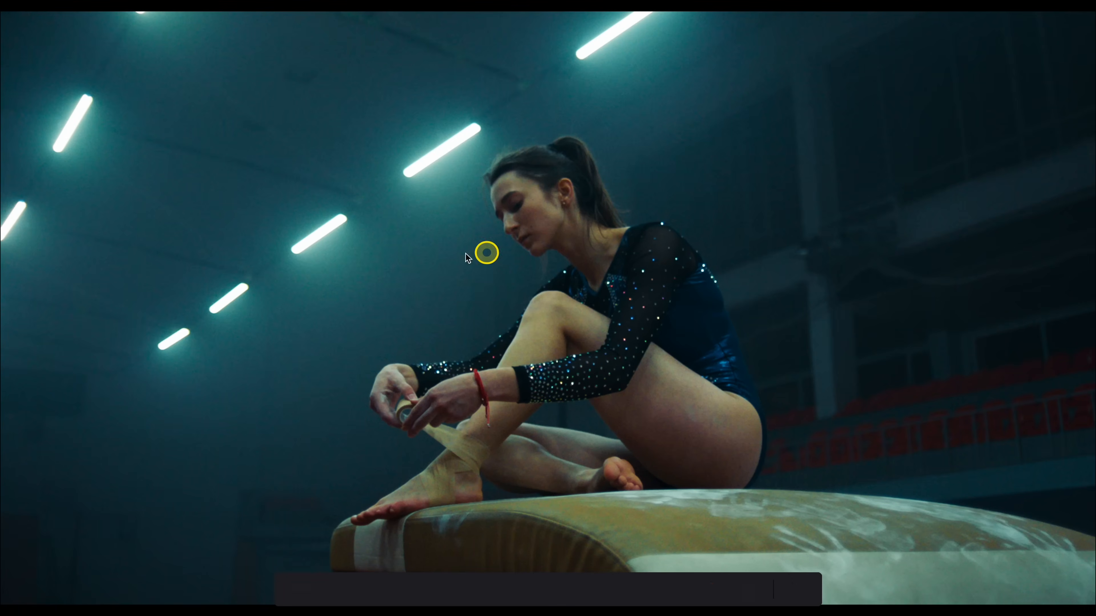
key(super+f)
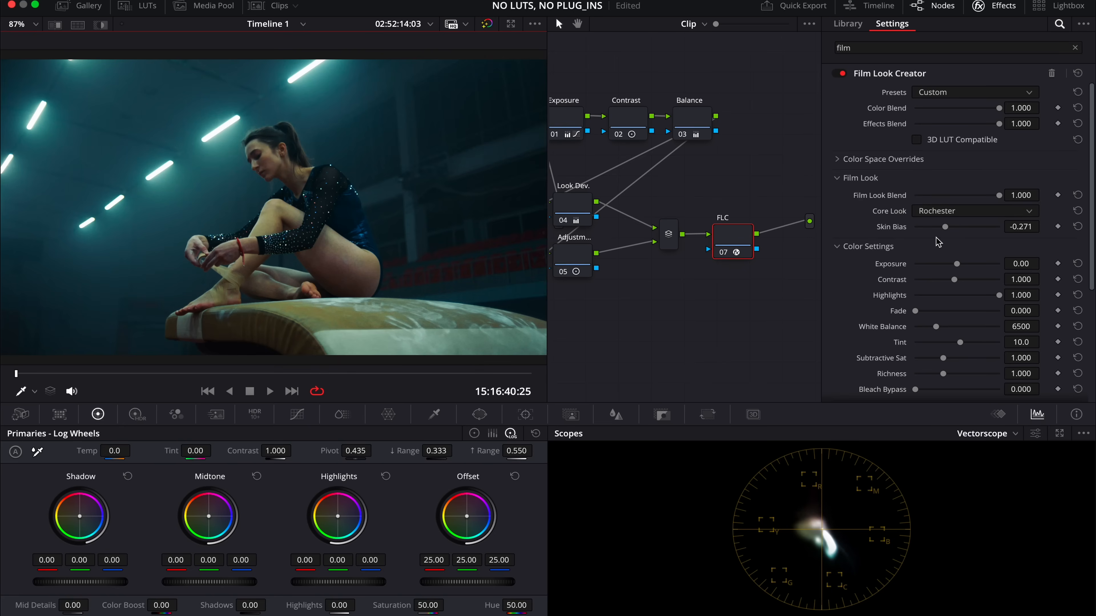
Enable Halation in Film Look Creator and turn off its Highlights Only option.
click(839, 246)
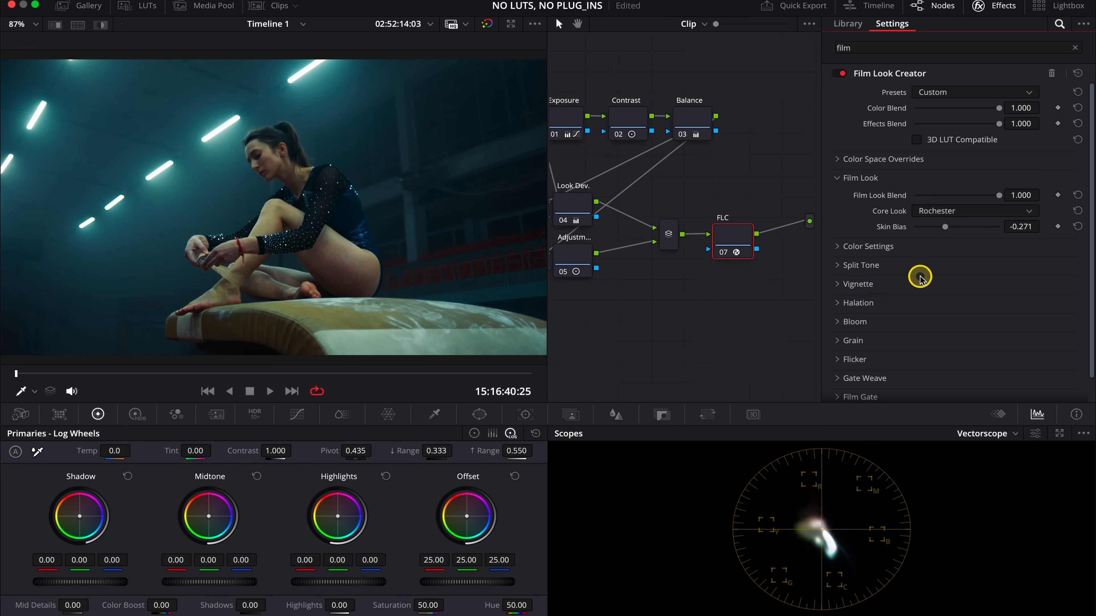
scroll(920, 278, down, 2)
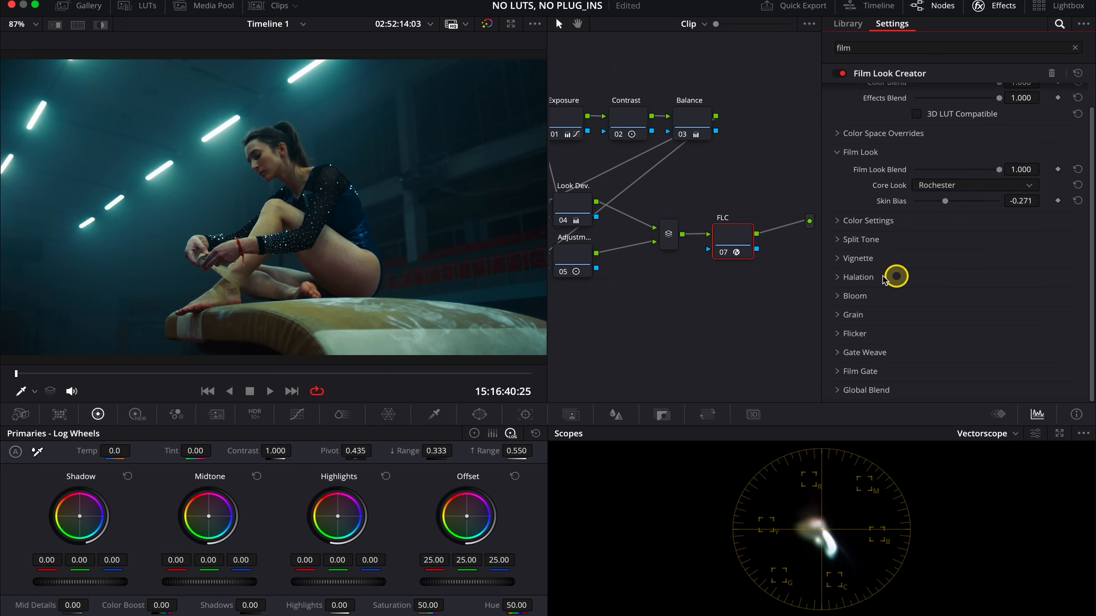
click(838, 278)
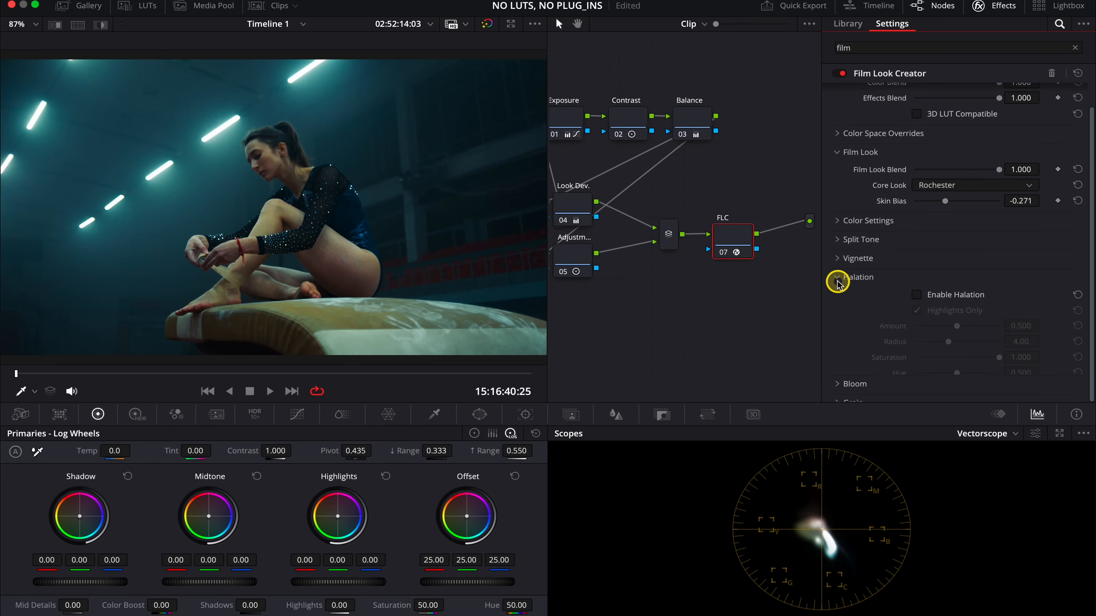
click(919, 296)
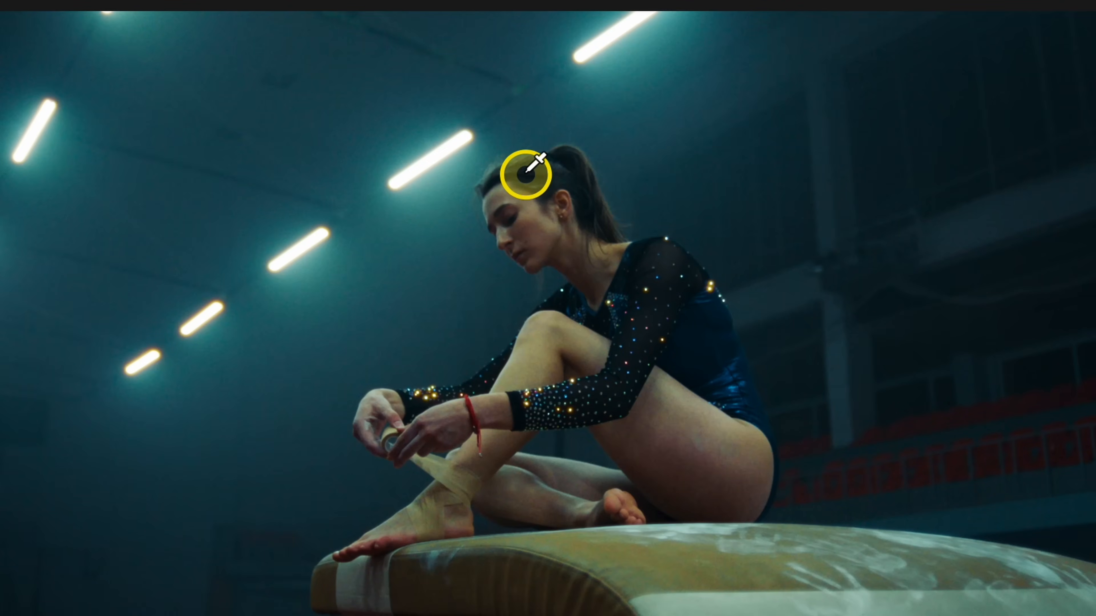
scroll(621, 197, up, 5)
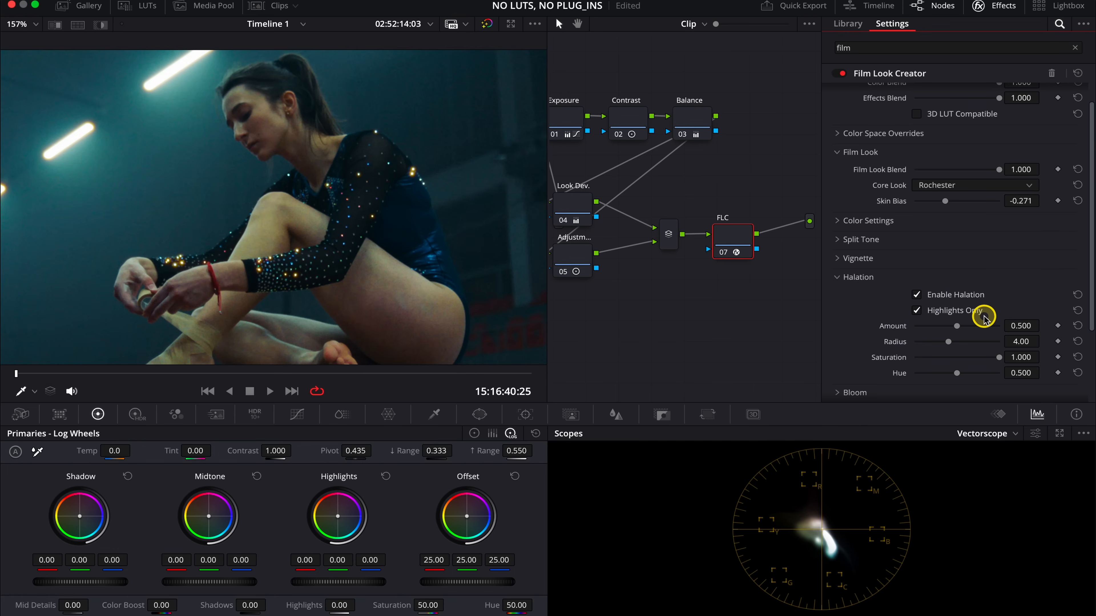
click(918, 312)
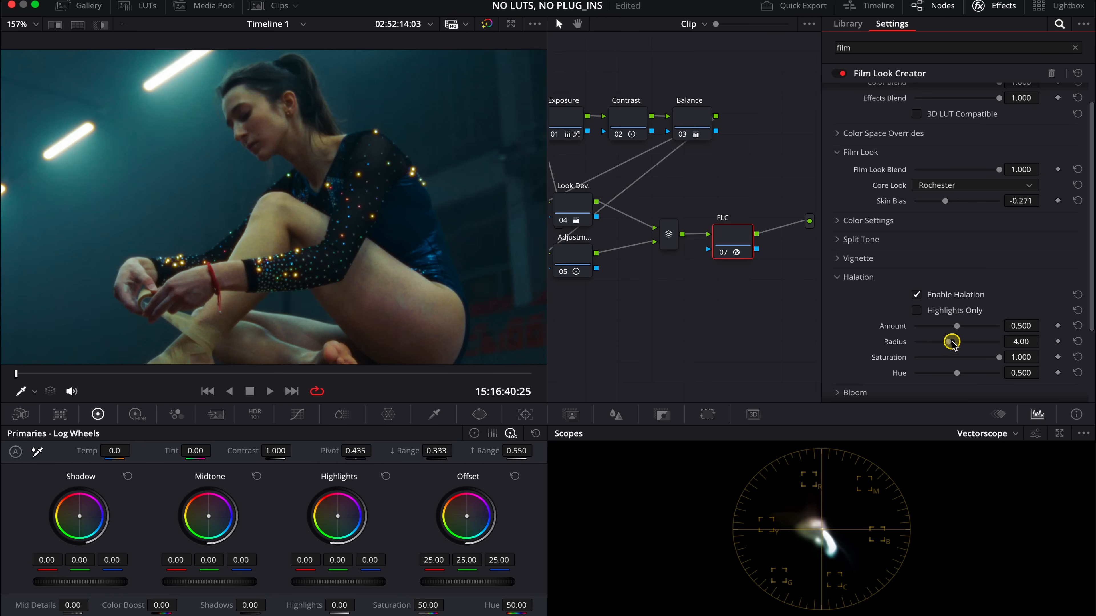
Raise the Halation Amount to 1.000 and Radius to about 7.13, and turn Highlights Only back on.
drag(949, 341, 994, 330)
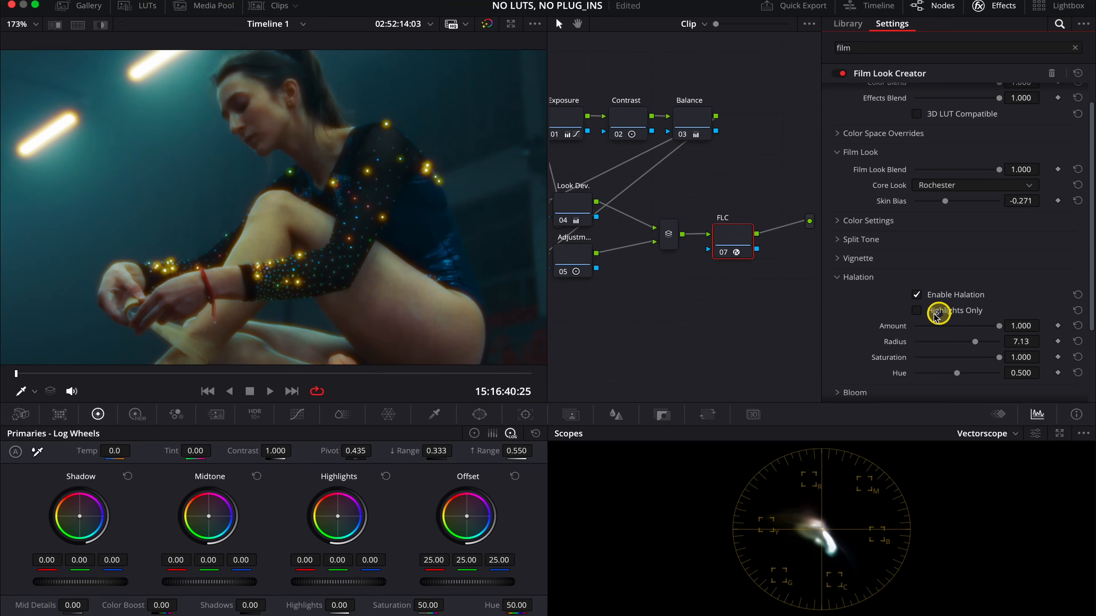
click(917, 311)
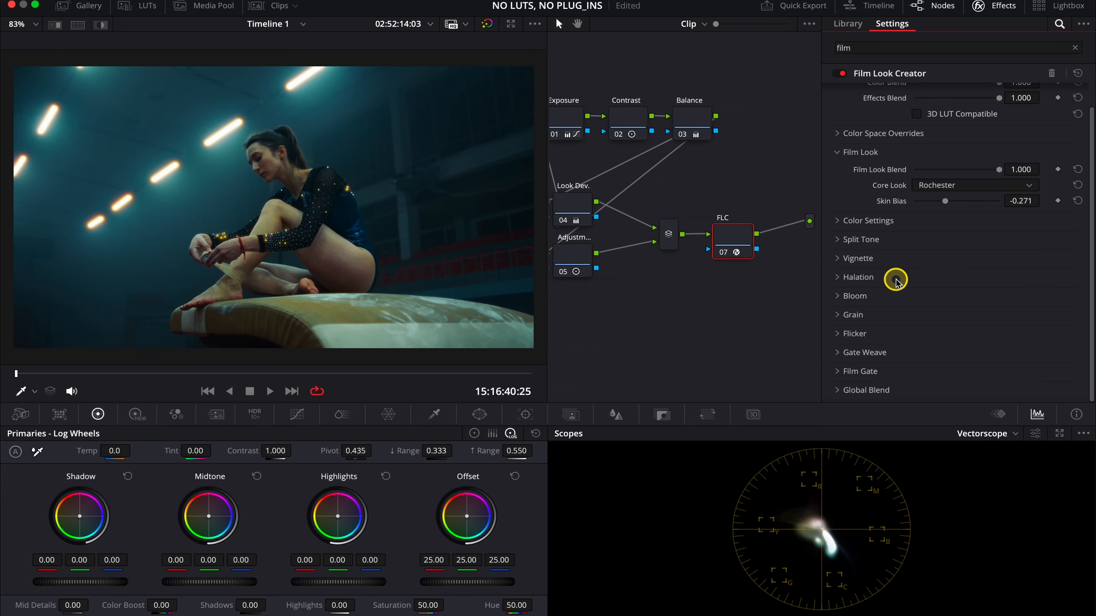
Enable the Vignette in Film Look Creator and adjust its strength.
click(838, 256)
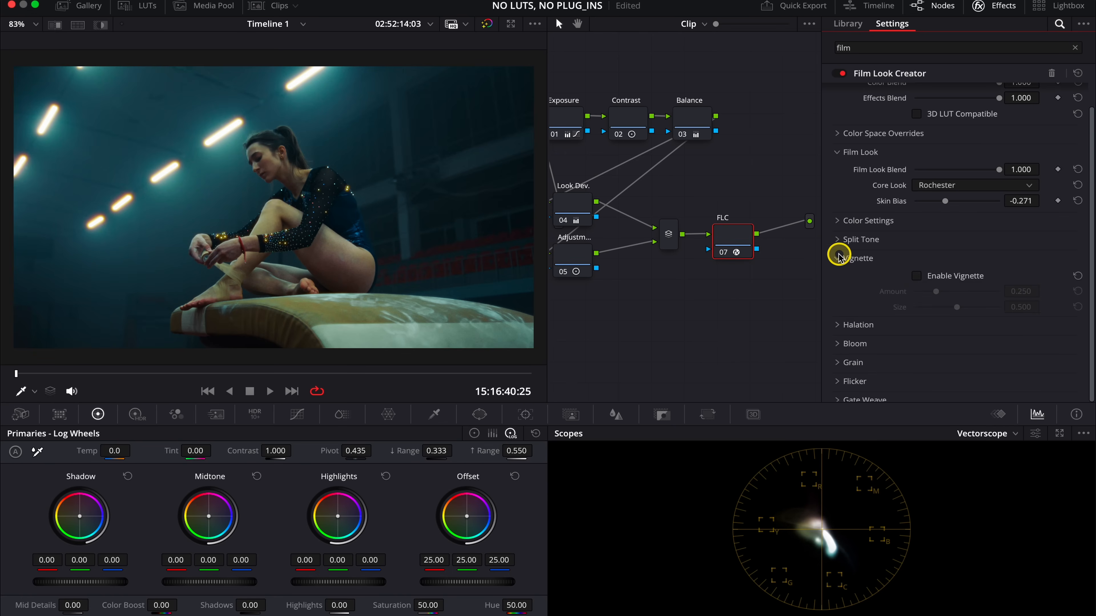
click(917, 276)
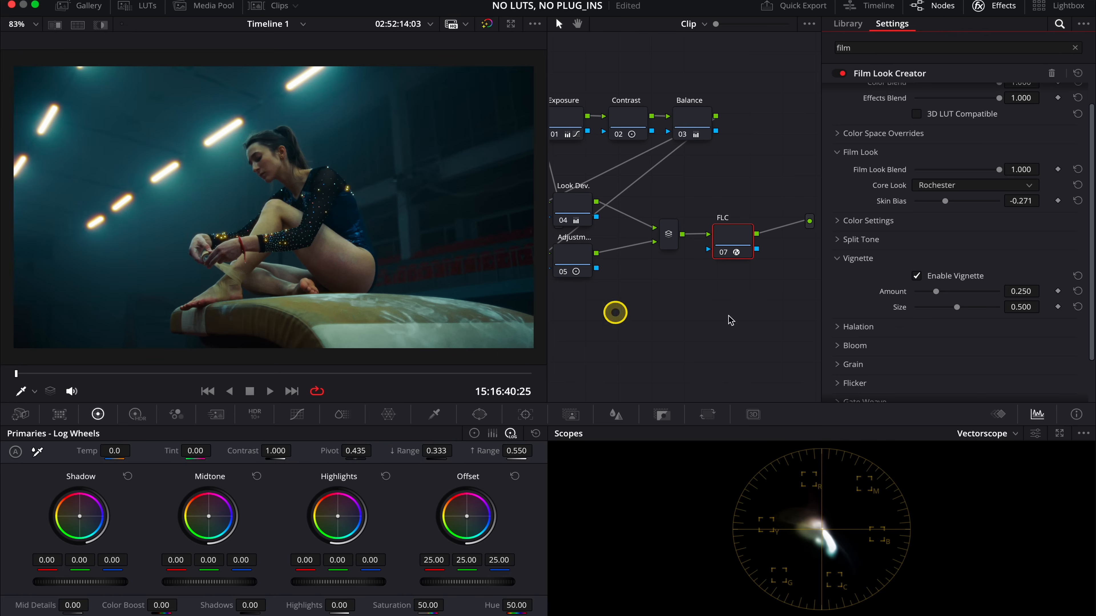
drag(940, 294, 958, 312)
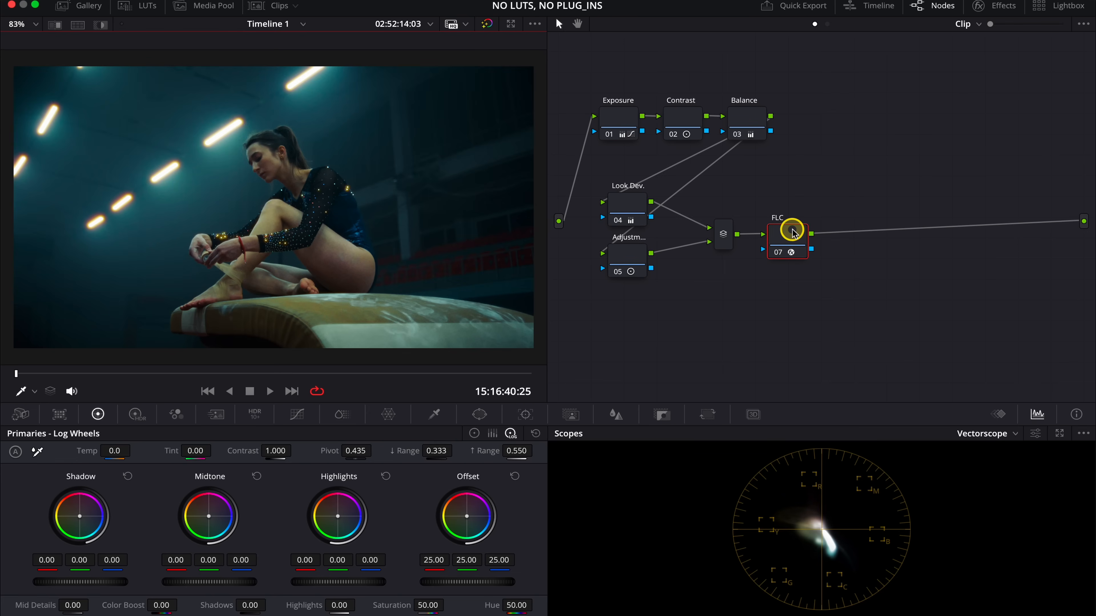
Add a serial node after FLC and a second node parallel to it, and arrange the pair one above the other.
key(alt+s)
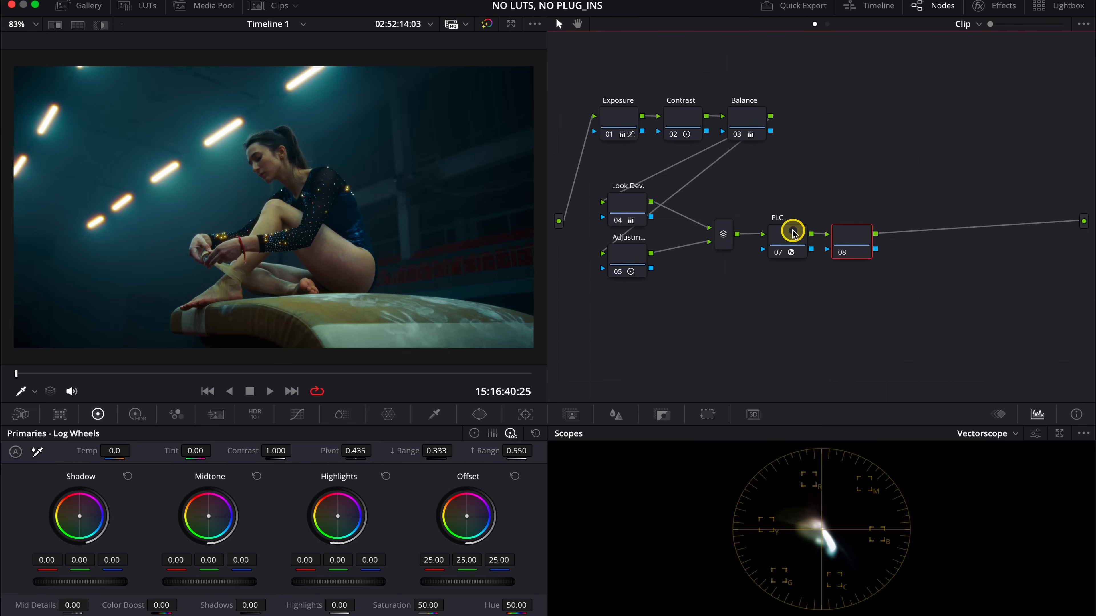
key(alt+p)
drag(851, 228, 855, 207)
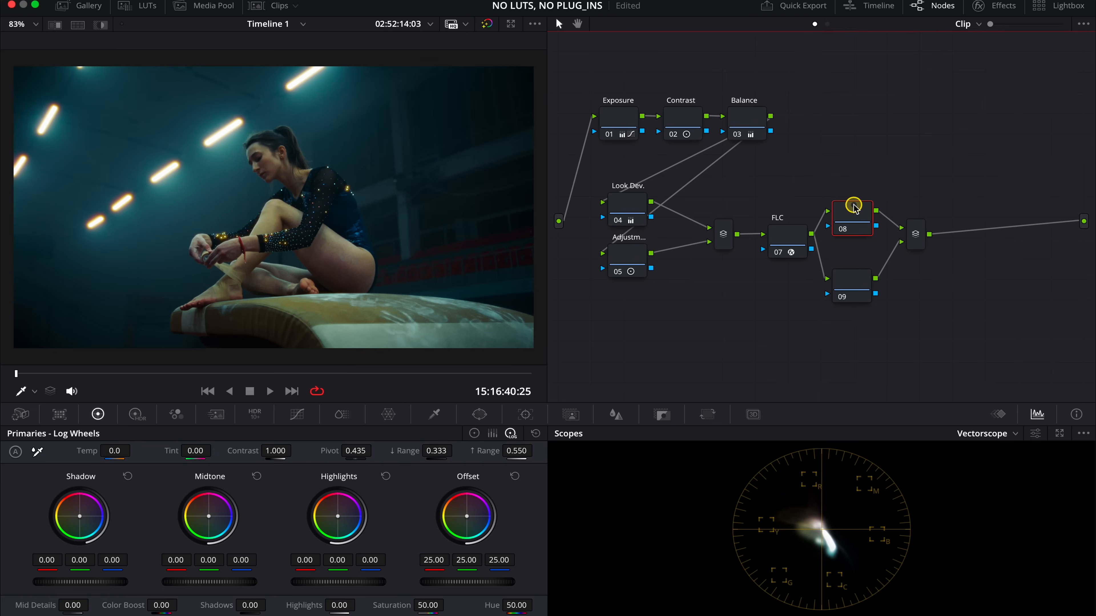
Label the upper node of the new parallel pair Skin and the lower one Cyan.
right_click(861, 212)
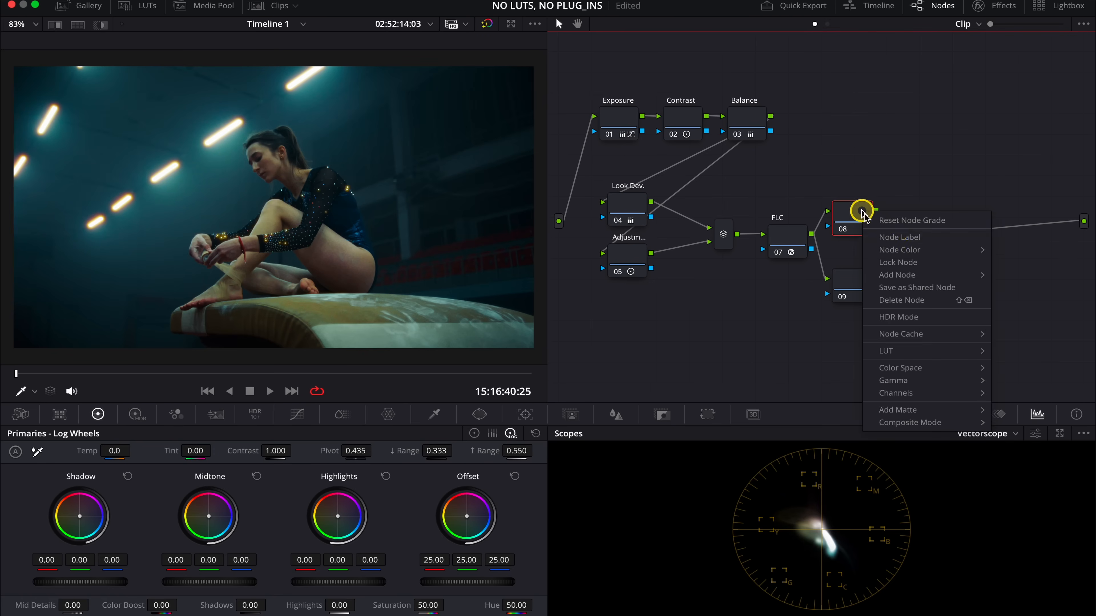
click(899, 237)
text(Skin)
key(Return)
right_click(860, 281)
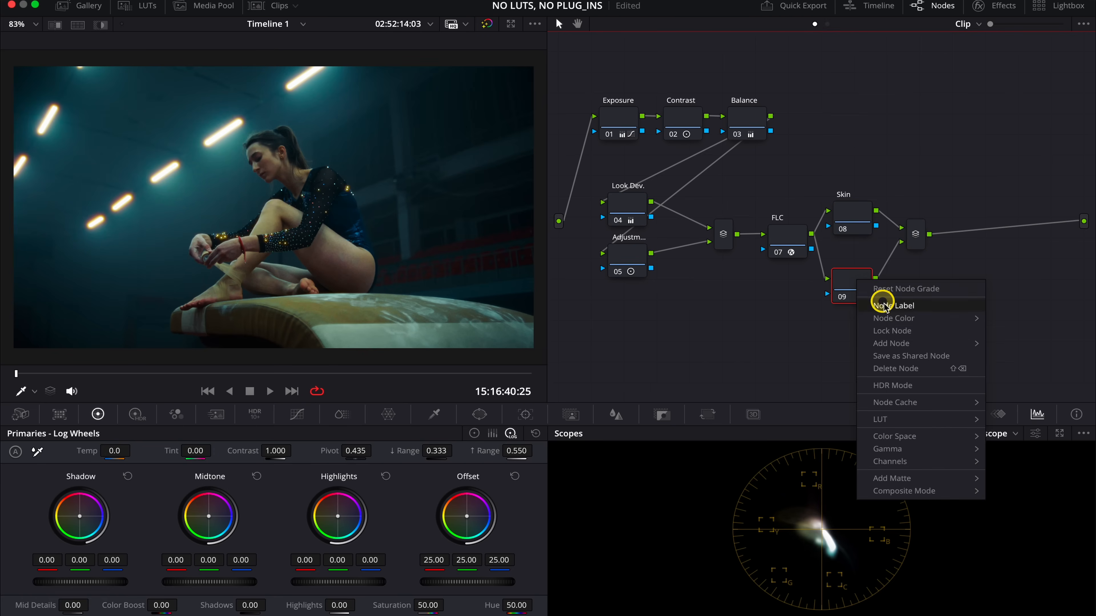
click(883, 305)
text(Cyan)
click(886, 352)
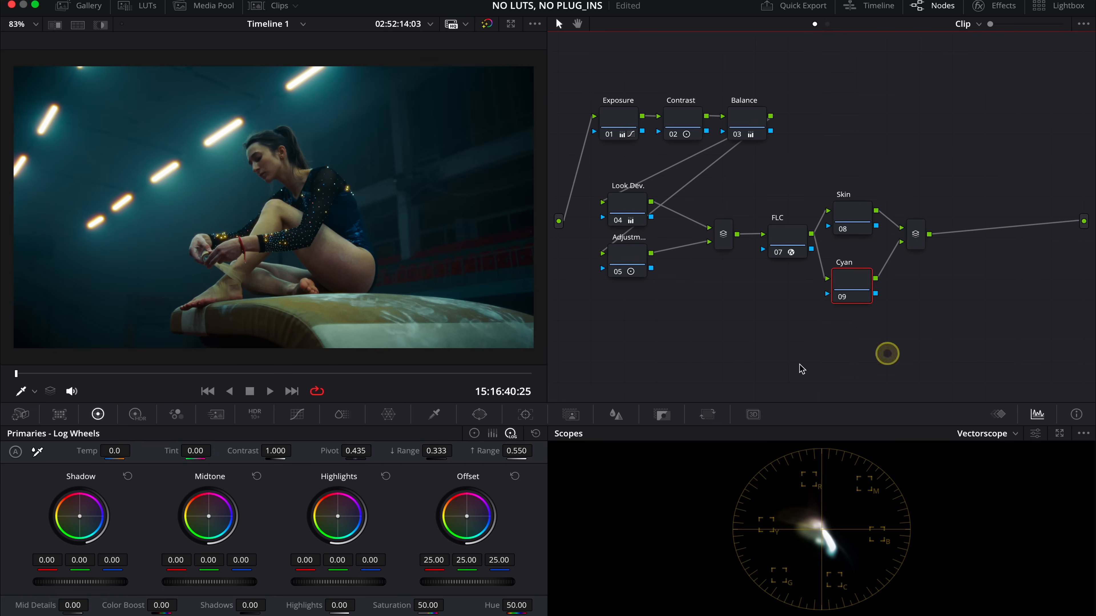
In ColorSlice on the Skin node, isolate the Skin slice with Highlight and shift its Center to about 0.486.
click(342, 415)
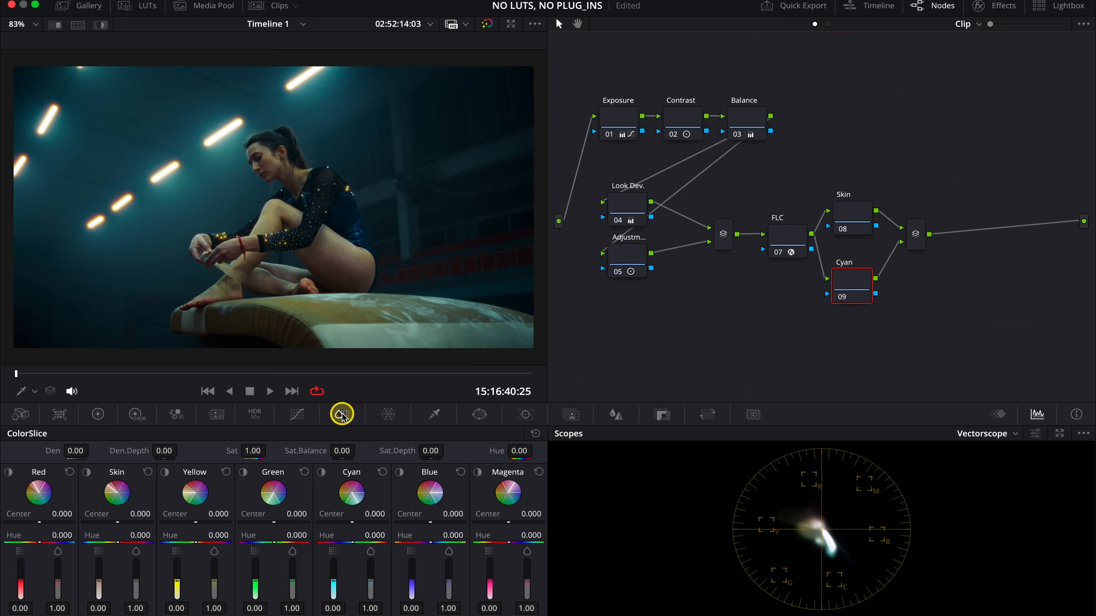
click(860, 213)
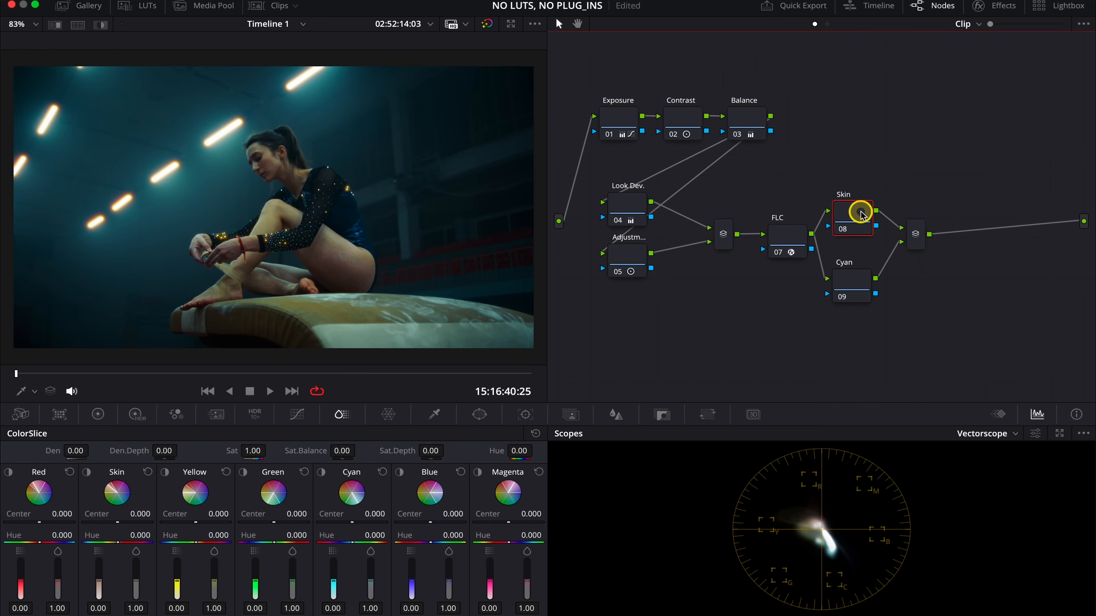
click(87, 473)
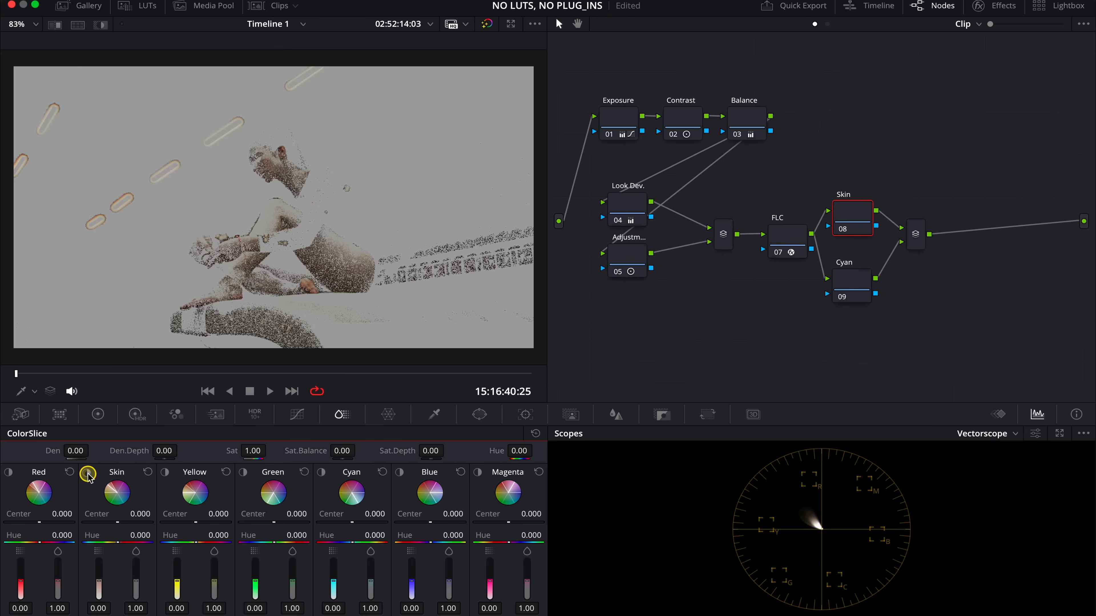
click(87, 473)
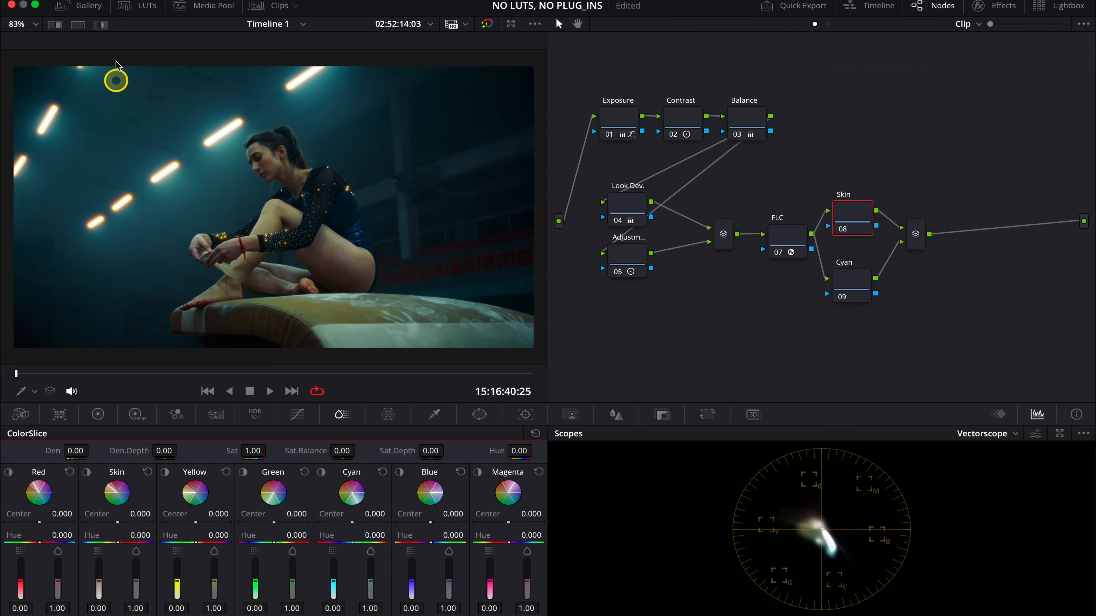
click(103, 27)
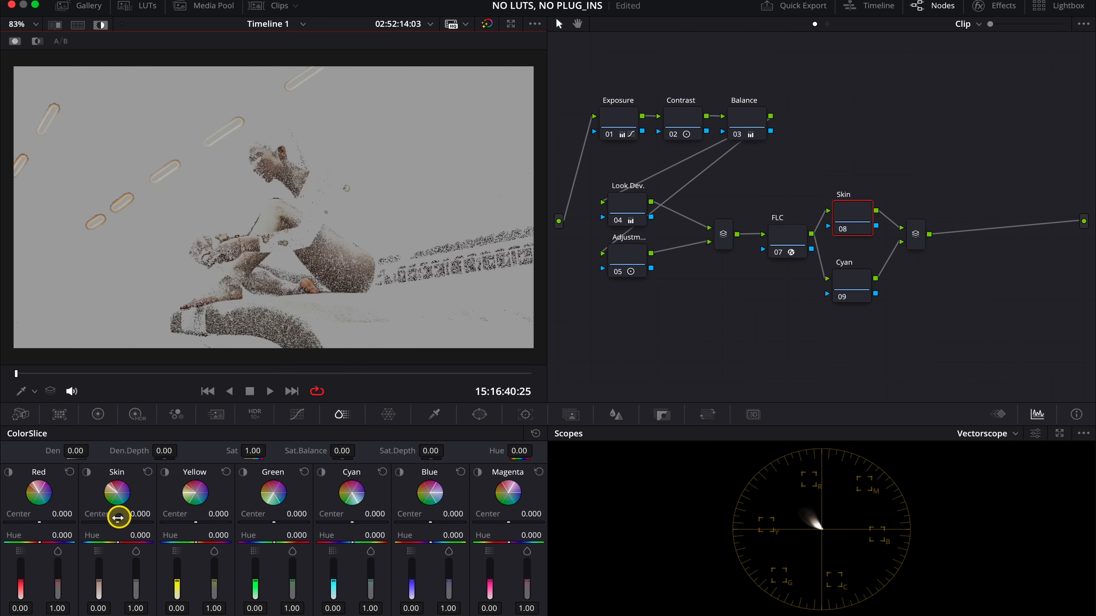
drag(115, 524, 159, 522)
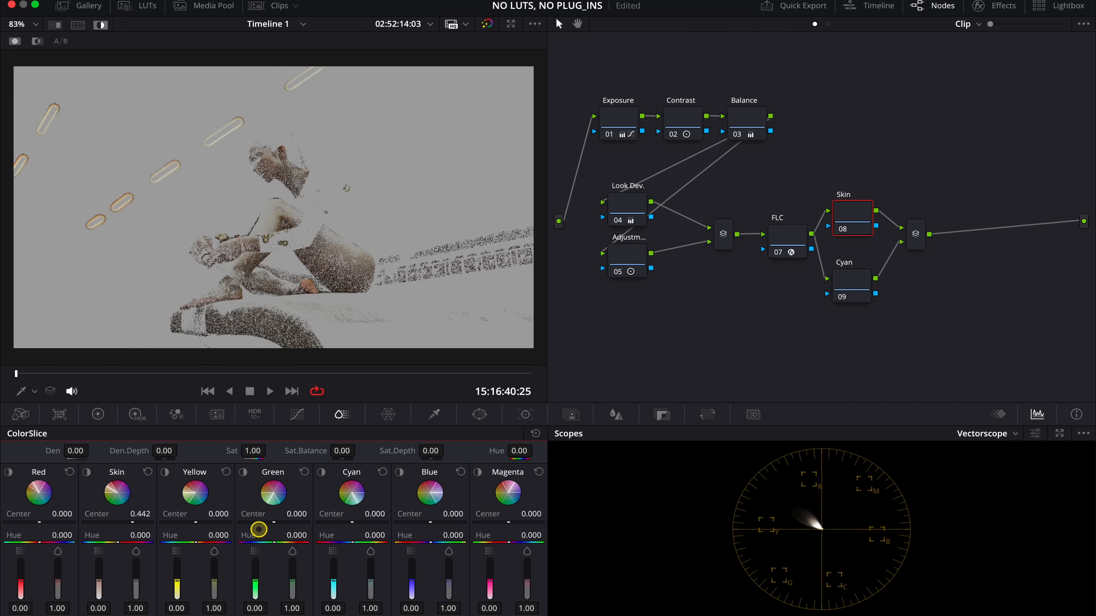
mouse_move(339, 538)
mouse_down()
mouse_move(424, 545)
mouse_move(274, 521)
mouse_up()
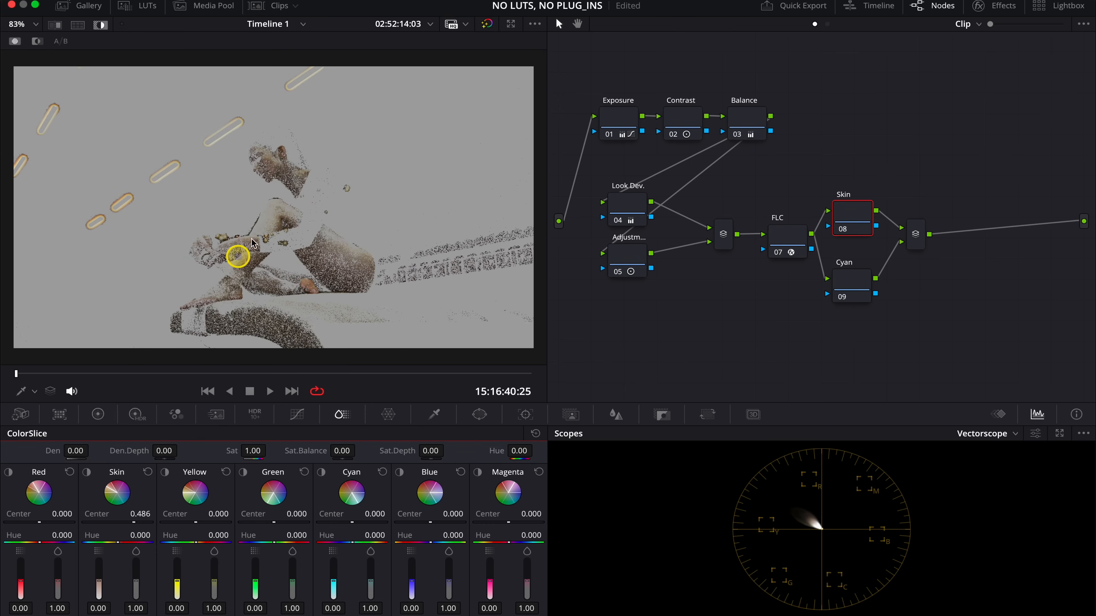
click(101, 24)
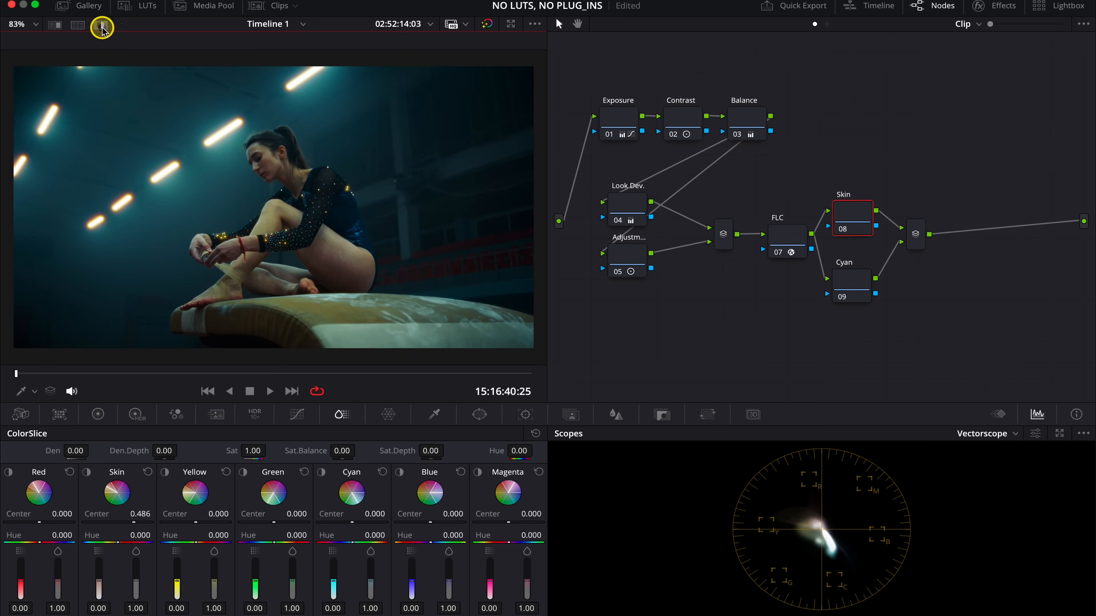
Set the Skin slice's density to about -0.95, Hue to 0.120 and saturation to 1.03, and check the image full screen.
drag(98, 580, 102, 609)
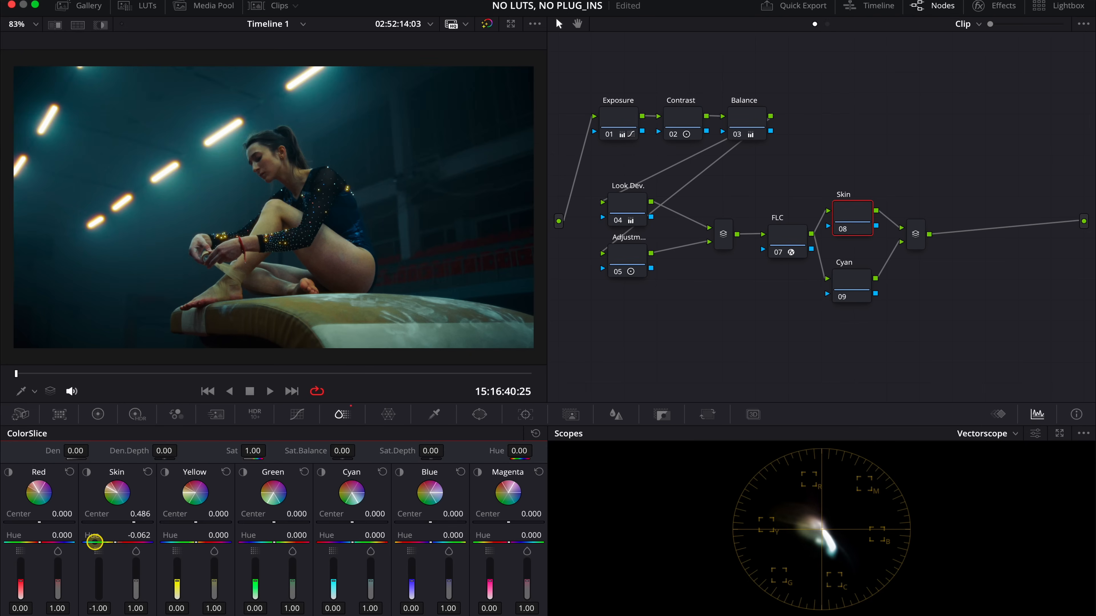
drag(135, 545, 159, 548)
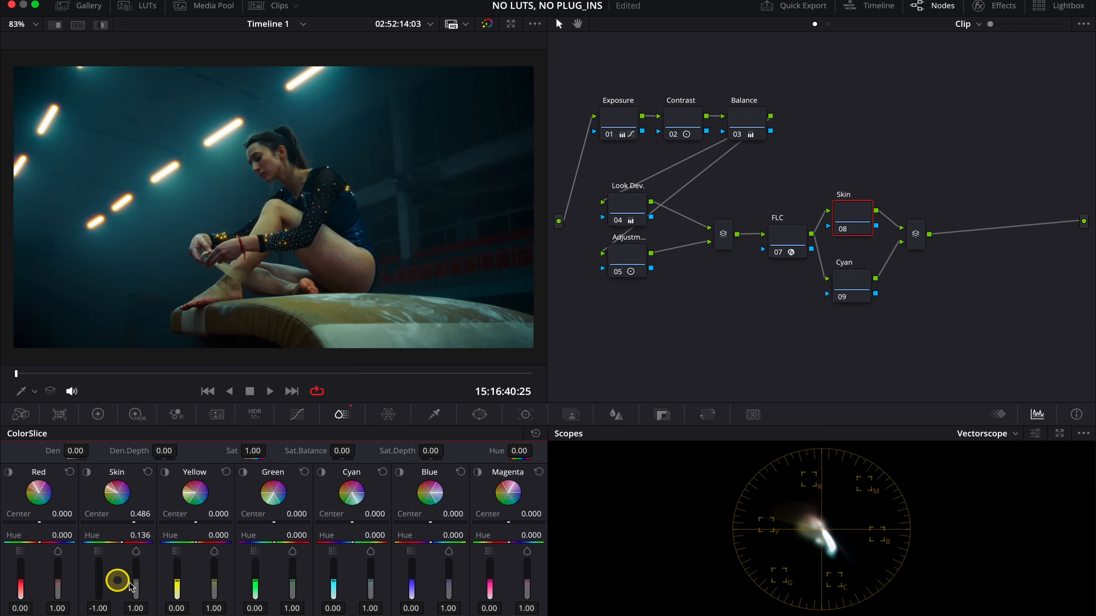
drag(137, 585, 136, 577)
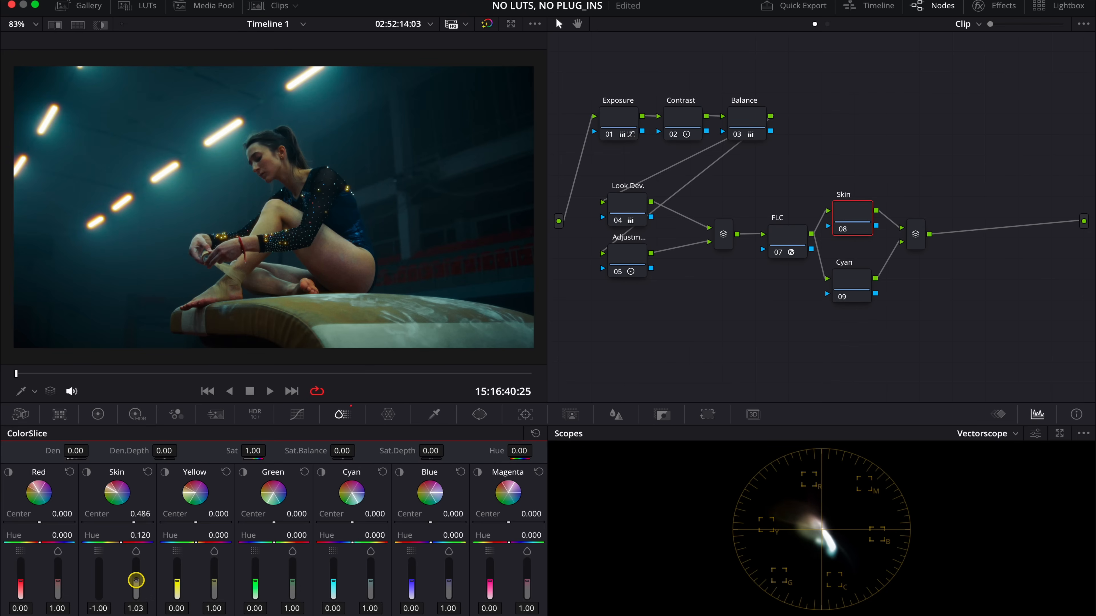
key(super+f)
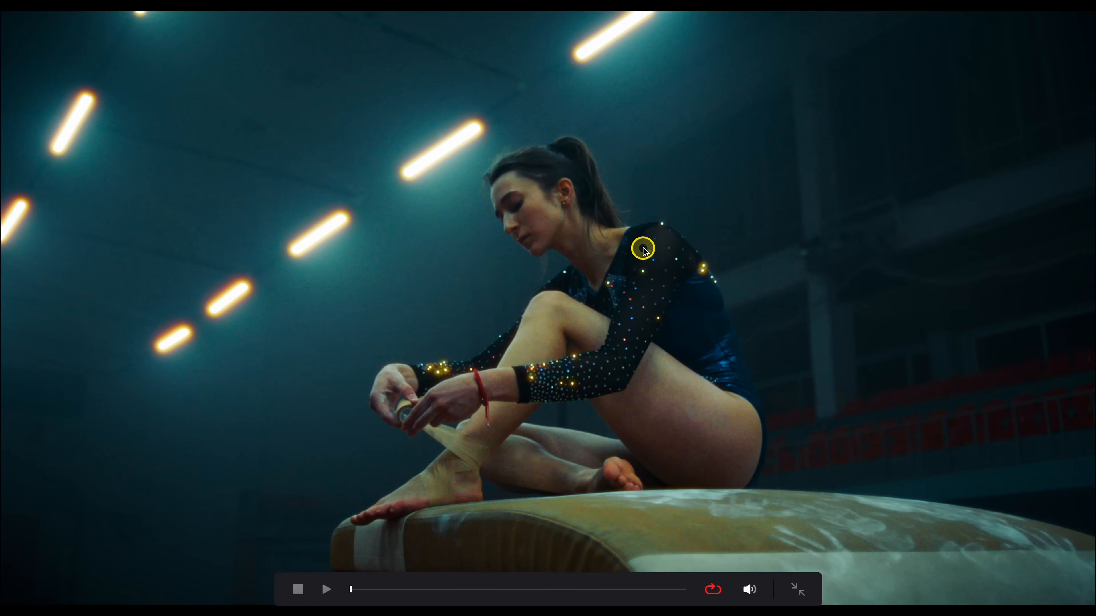
key(Escape)
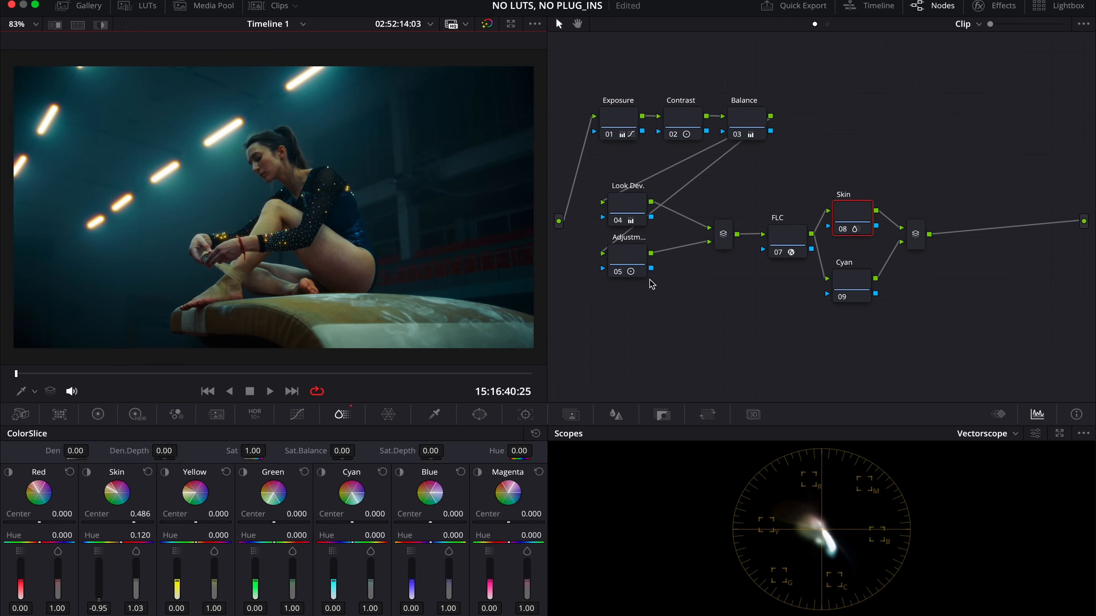
On the Cyan node, raise the Cyan slice's density to 1.00 and saturation to about 1.23, and check the image full screen.
click(848, 275)
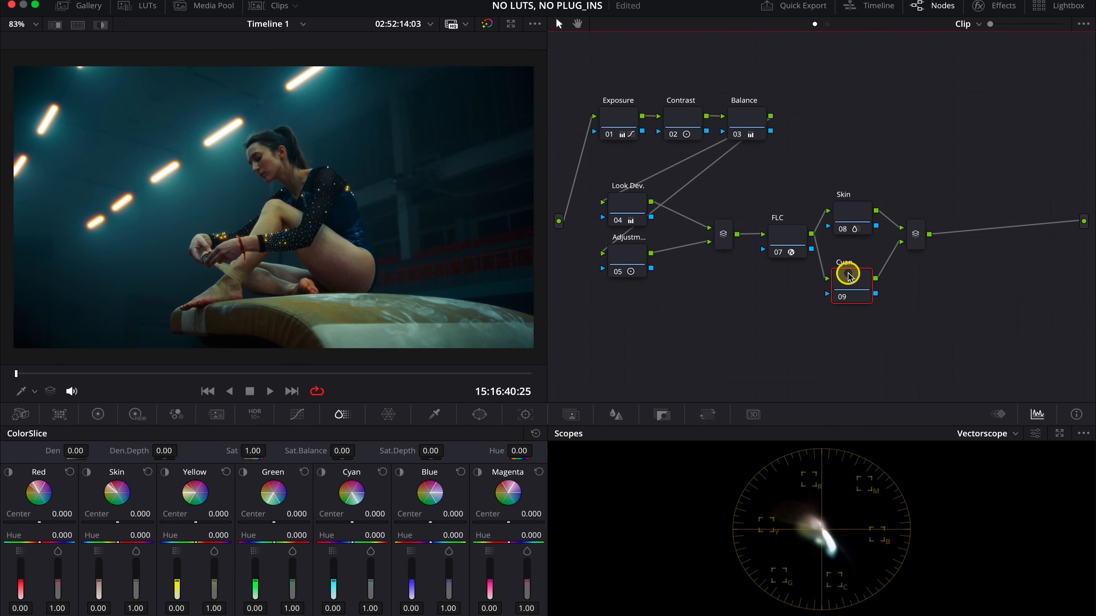
click(320, 473)
click(321, 472)
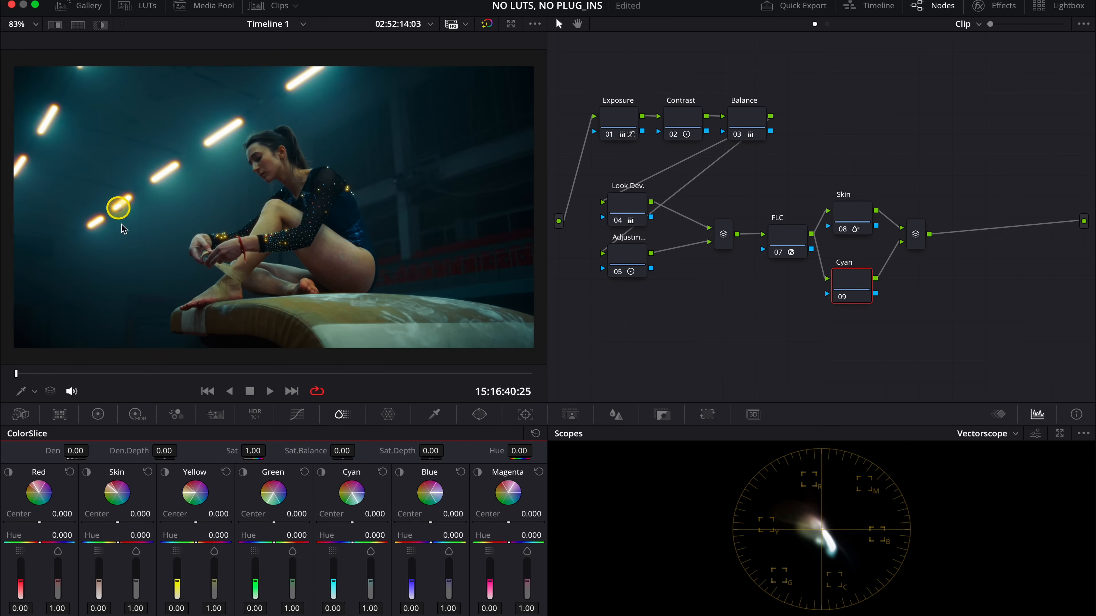
mouse_move(334, 578)
mouse_down()
mouse_move(334, 601)
mouse_move(335, 506)
mouse_up()
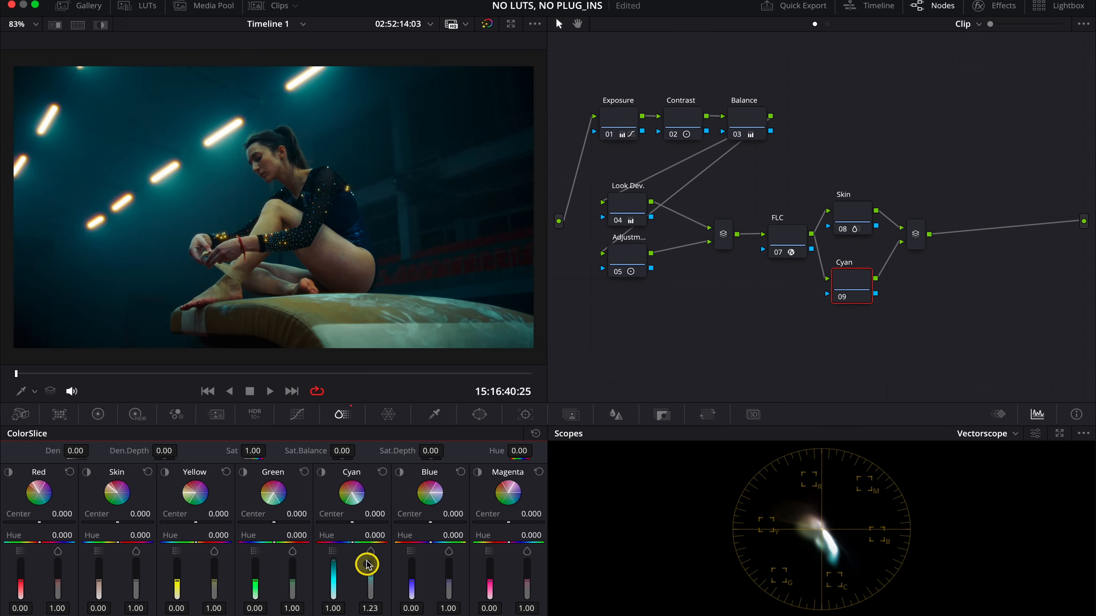
key(super+f)
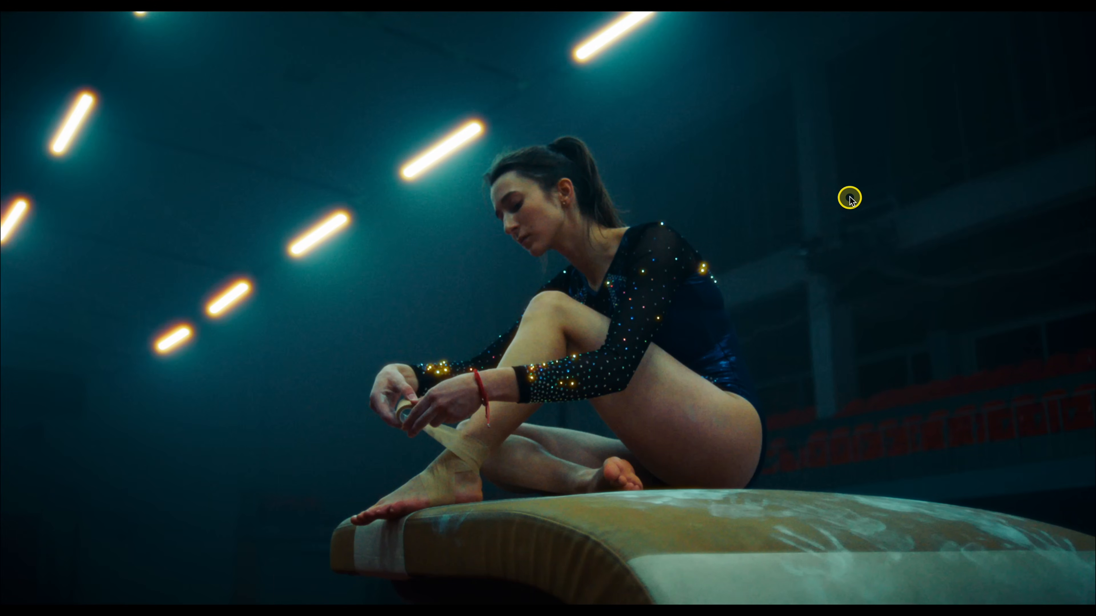
key(super+f)
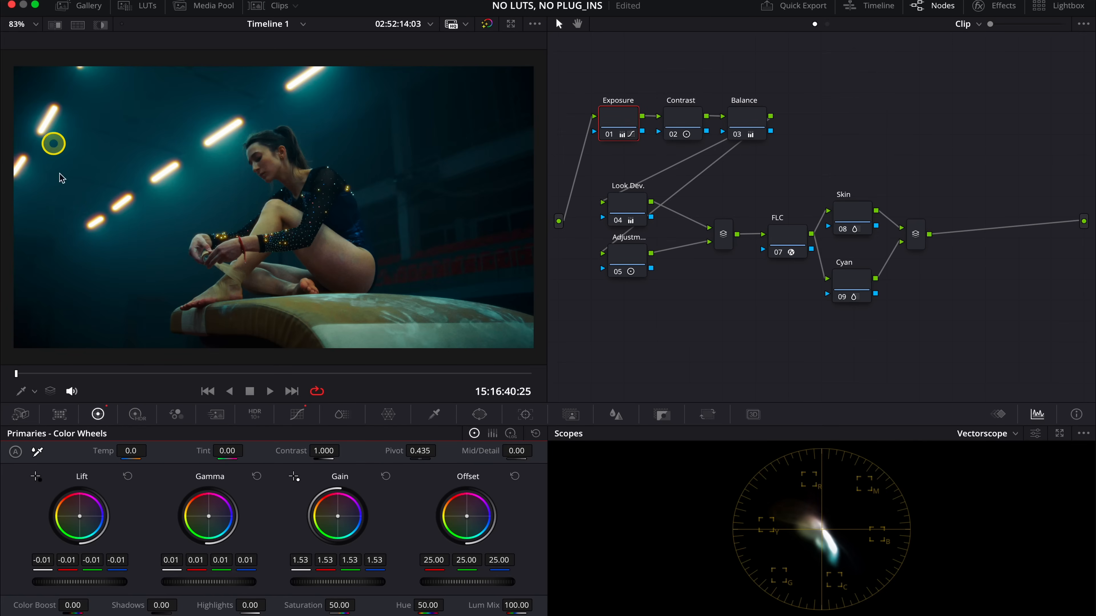
Add a serial node after the last mixer, place it below the Adjustment node and label it Light Rays.
click(914, 223)
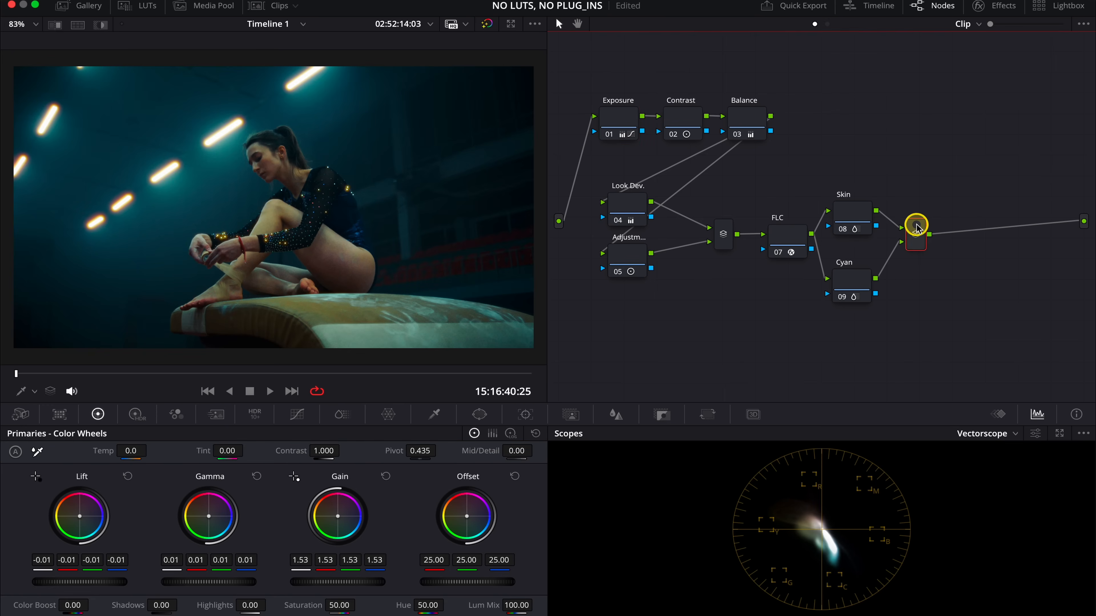
key(alt+s)
drag(983, 235, 629, 344)
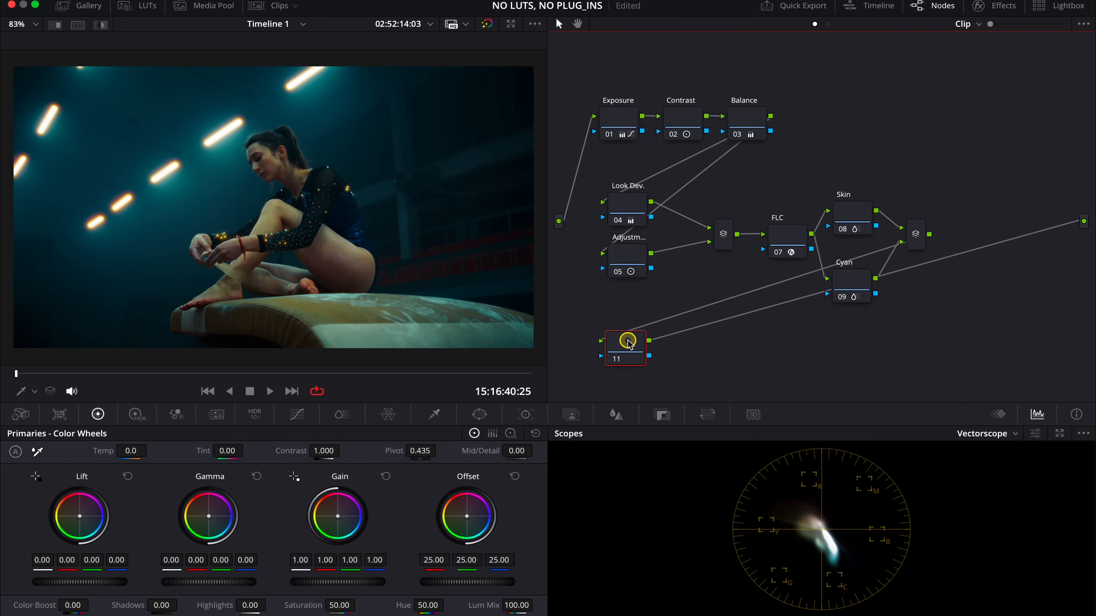
right_click(629, 344)
click(660, 367)
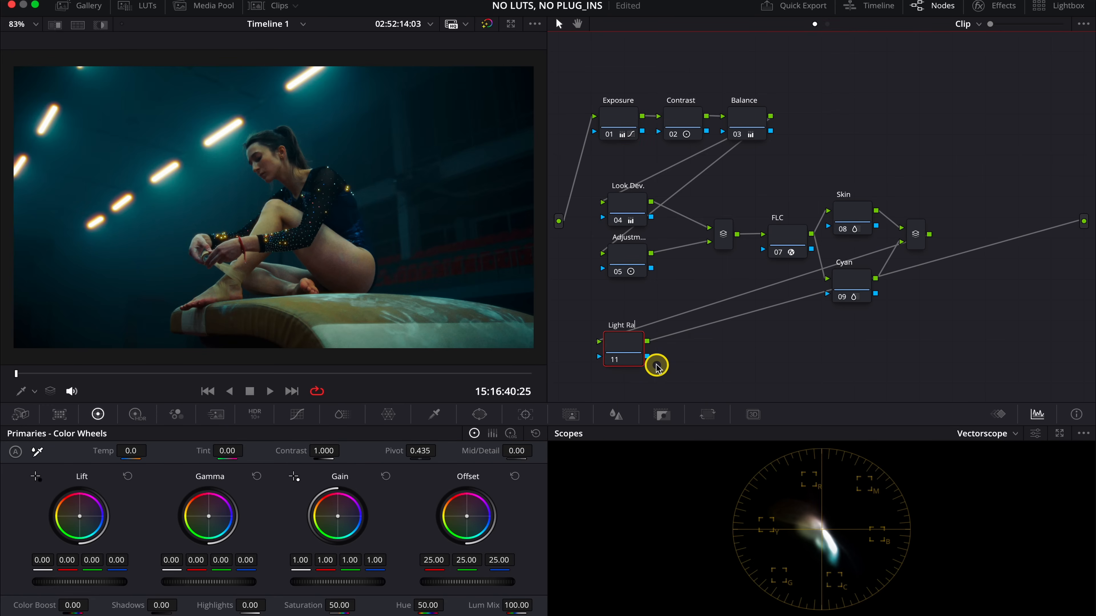
Find the Light Rays effect by searching for "light", apply it to the Light Rays node and raise its Length to 1.000.
click(988, 6)
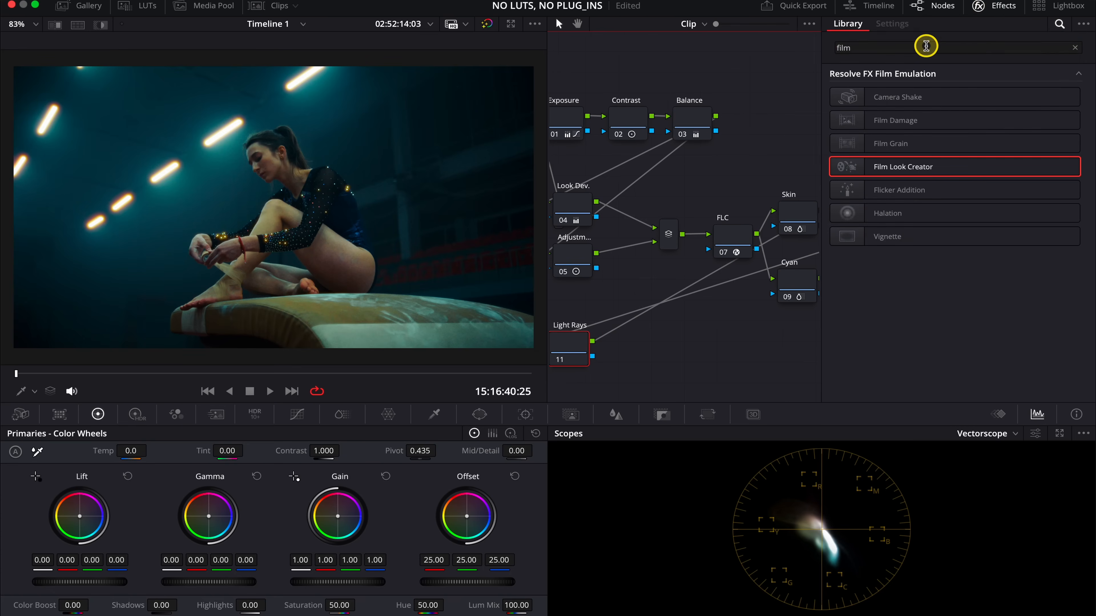
click(925, 46)
text(light)
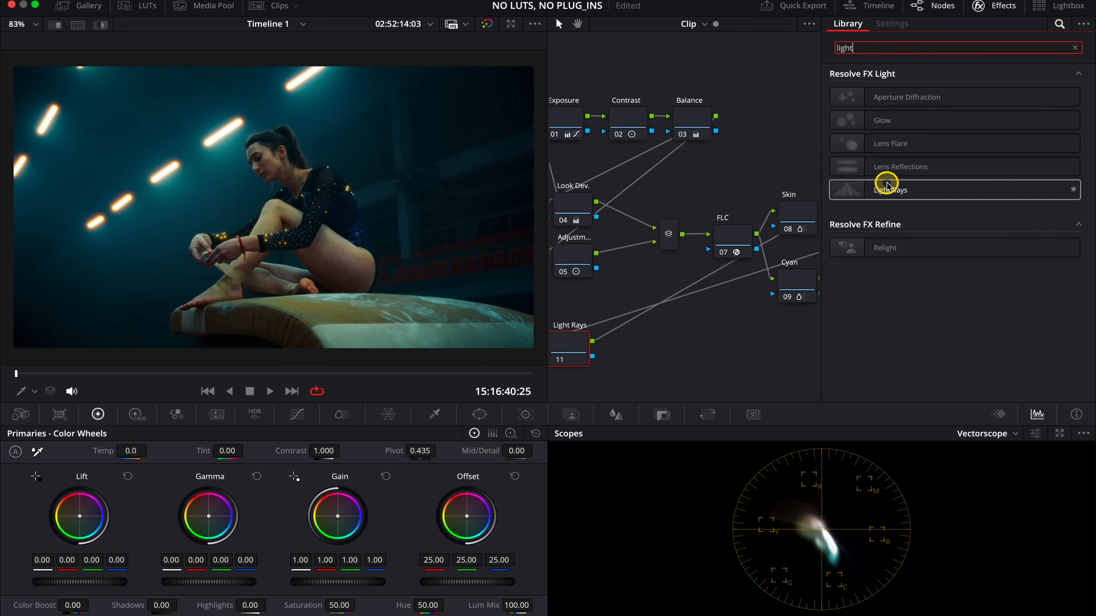
drag(885, 188, 570, 345)
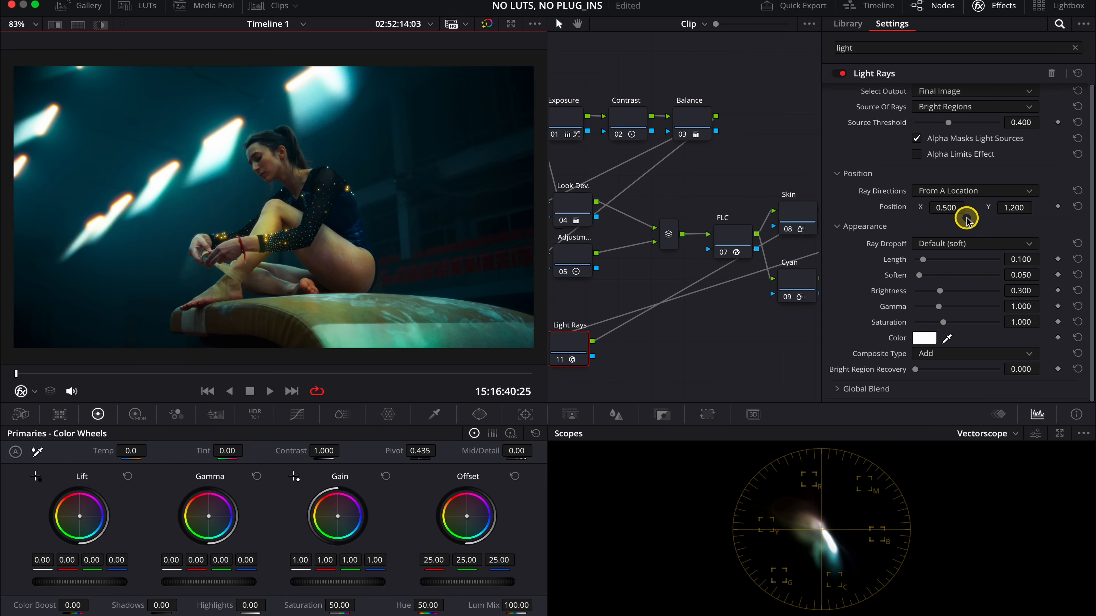
drag(923, 261, 986, 265)
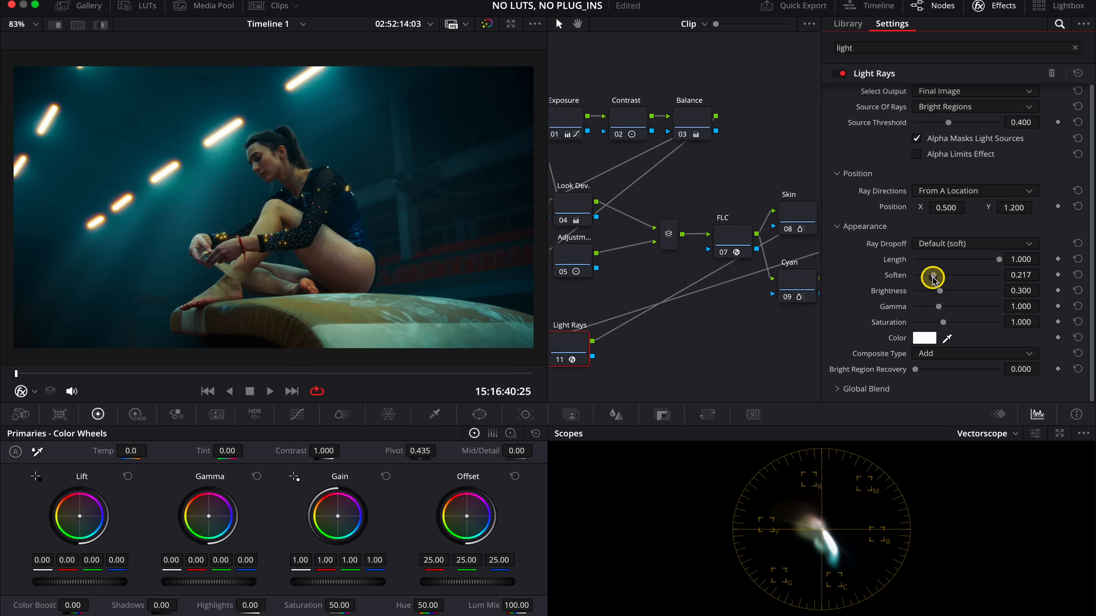
Lower the Light Rays effect's Brightness slightly, and play the clip zoomed in on the gymnast to check the image for noise.
mouse_move(943, 293)
mouse_down()
mouse_move(911, 294)
mouse_move(974, 294)
mouse_move(917, 294)
mouse_move(930, 294)
mouse_up()
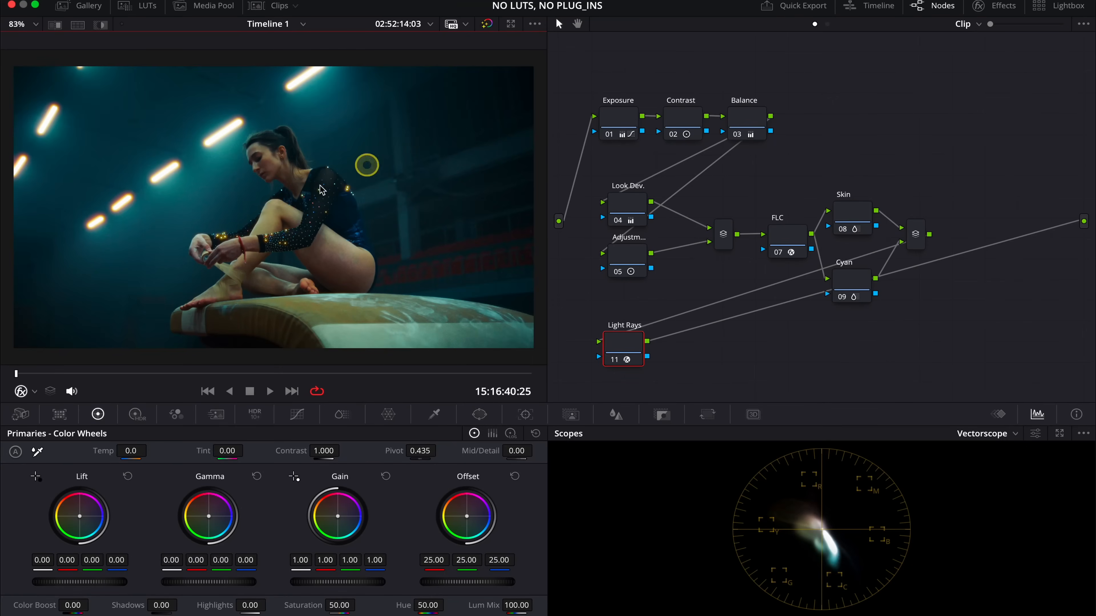
scroll(207, 180, up, 5)
scroll(207, 179, up, 3)
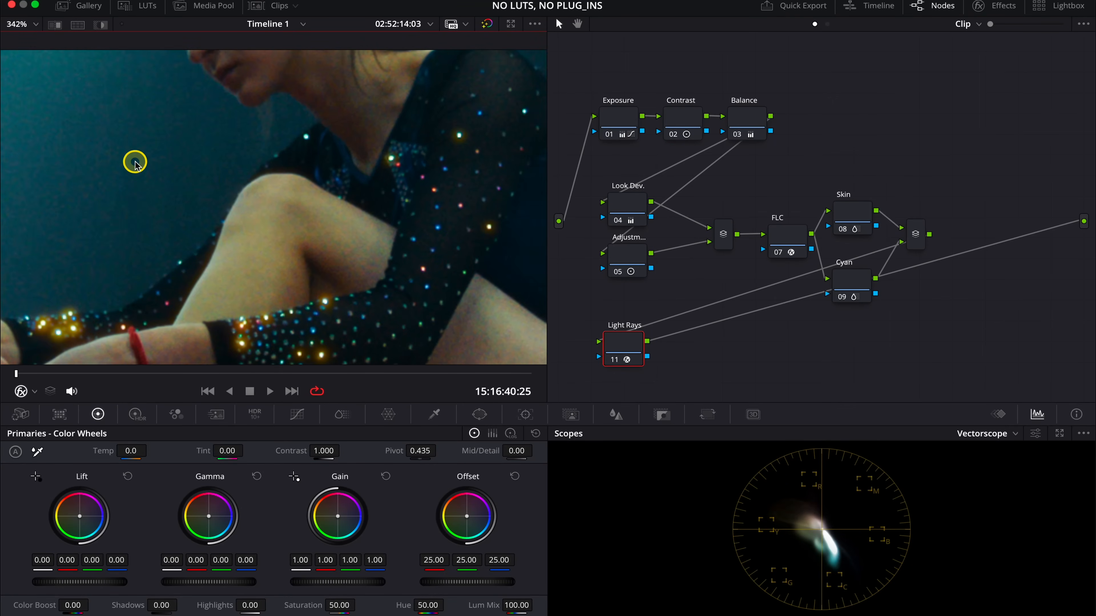
key(space)
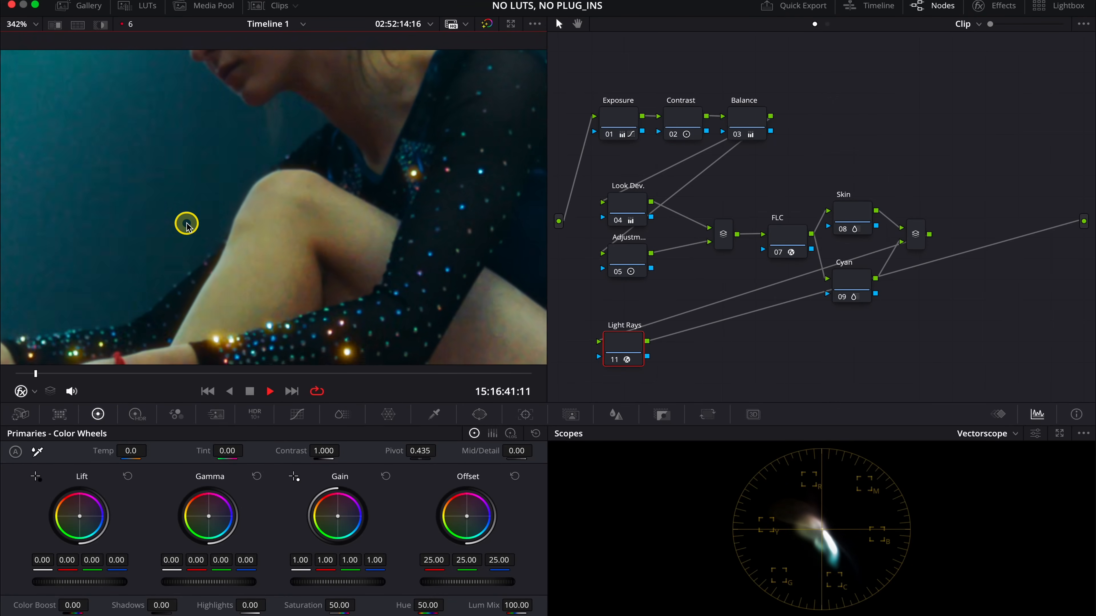
key(space)
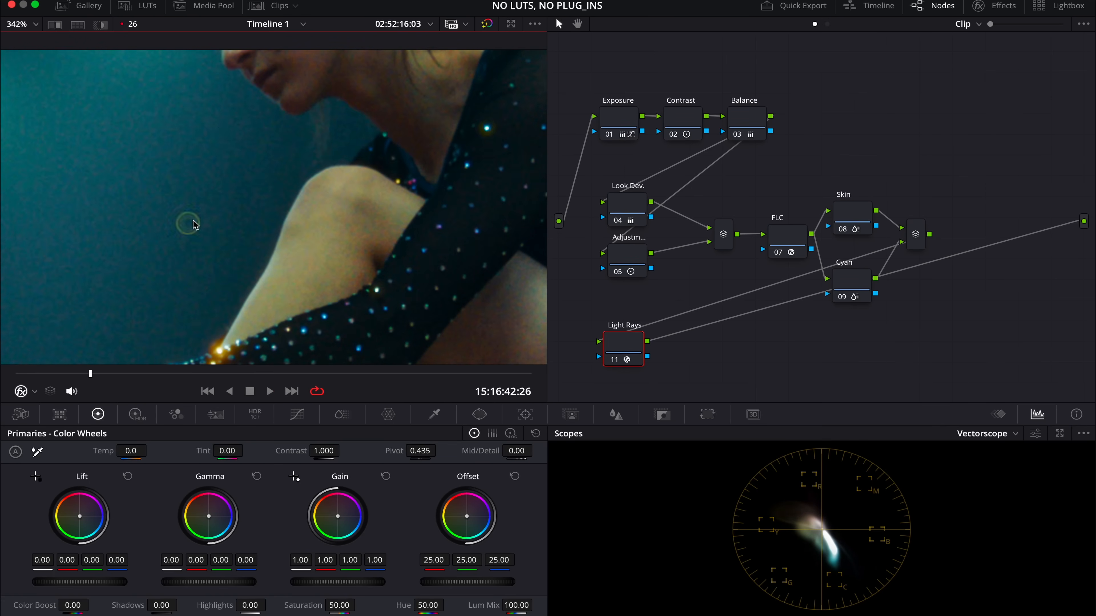
Add a serial node before the Exposure node, place it above and ahead of the other nodes and label it Denoise.
click(625, 118)
right_click(624, 118)
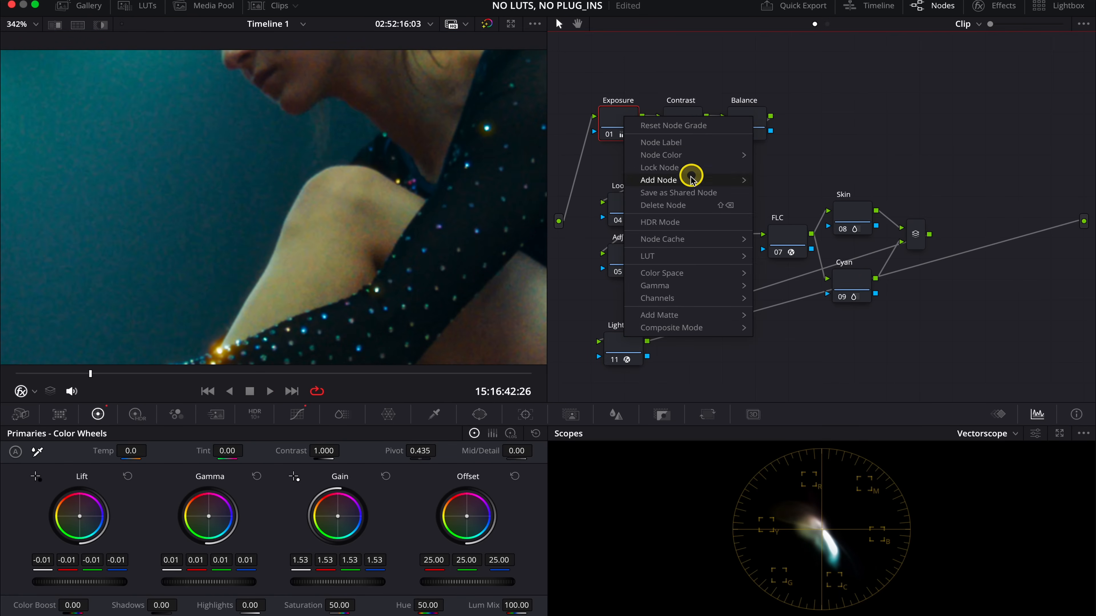
mouse_move(693, 176)
click(810, 191)
drag(621, 170, 605, 68)
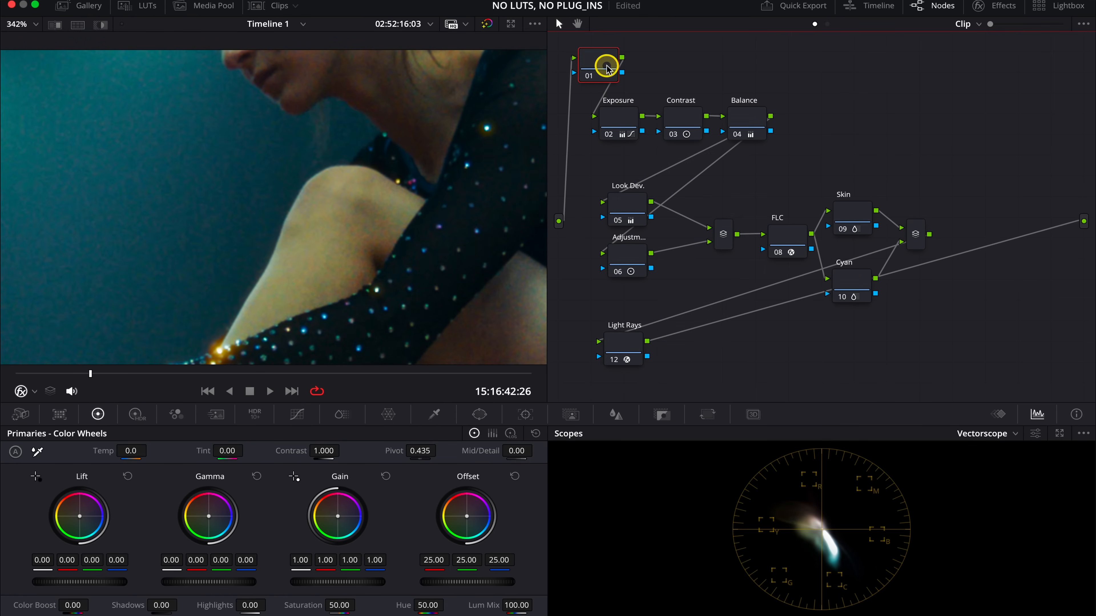
drag(974, 356, 593, 72)
mouse_move(595, 73)
mouse_down()
mouse_move(667, 88)
mouse_move(609, 88)
mouse_up()
click(757, 85)
right_click(611, 89)
click(641, 115)
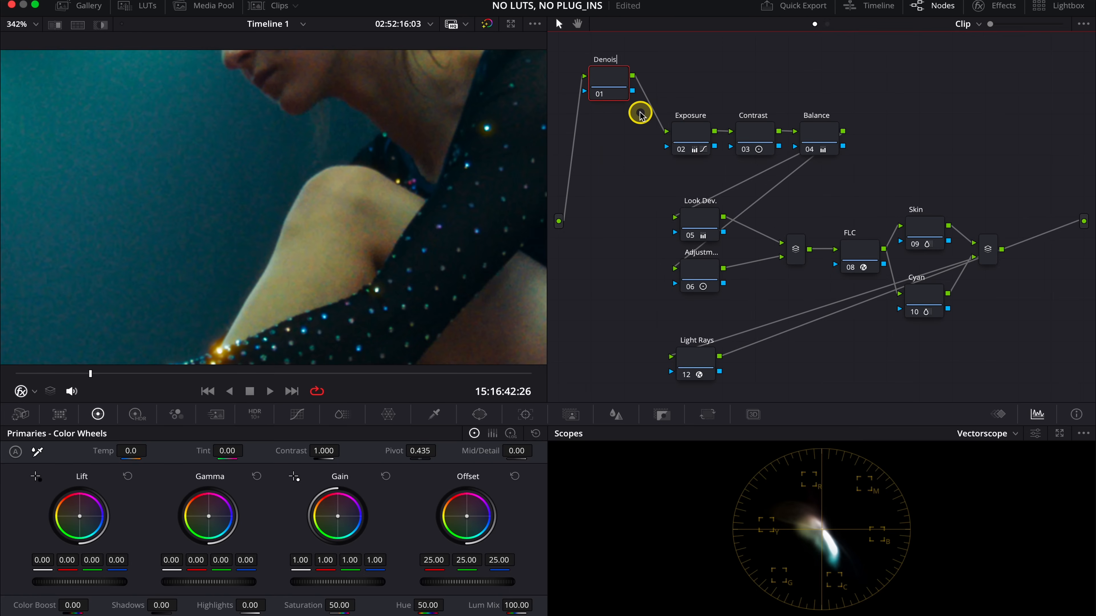
Find the Noise Reduction effect by searching for "no", apply it to the Denoise node and set its temporal luma and chroma thresholds to 20.2.
click(977, 6)
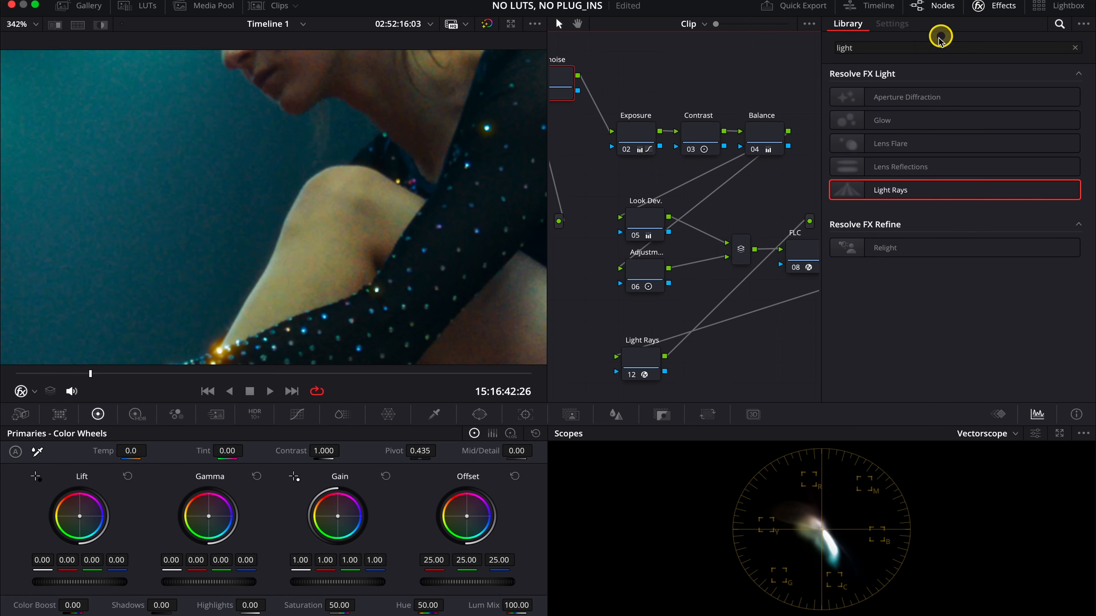
double_click(994, 45)
text(no)
drag(888, 97, 559, 85)
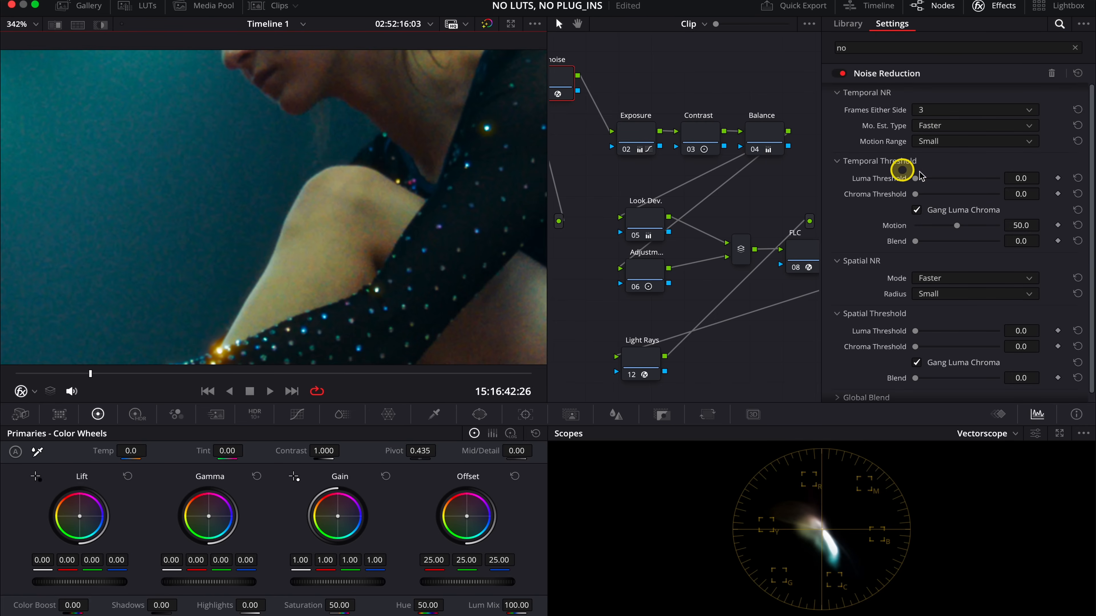
drag(916, 179, 932, 178)
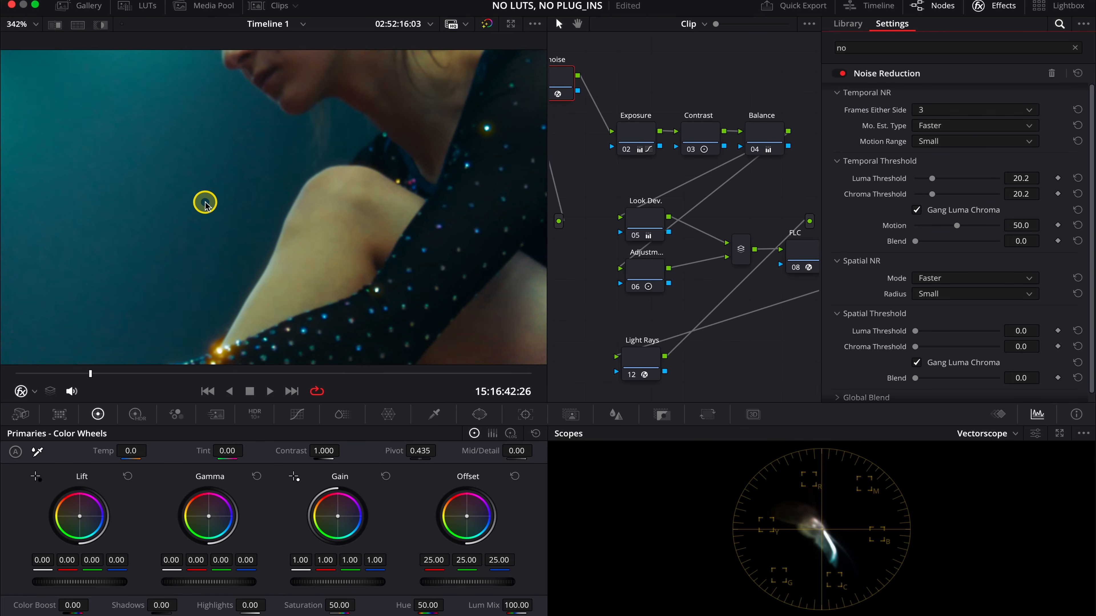